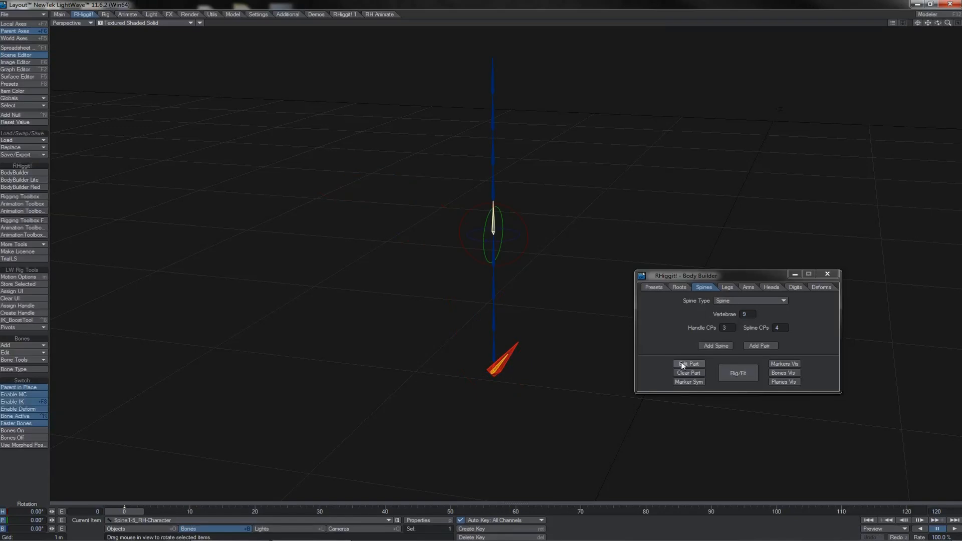
Edit the selected spine part and switch its control type from FK to Handles
{"action": "left_click", "coordinate": [681, 362]}
{"action": "left_click", "coordinate": [412, 243]}
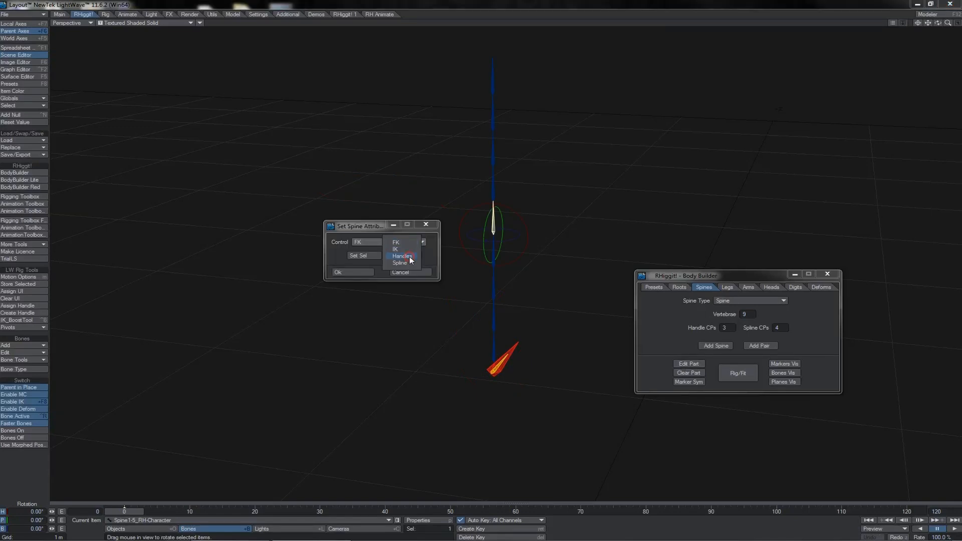
{"action": "left_click", "coordinate": [410, 257]}
{"action": "left_click", "coordinate": [353, 272]}
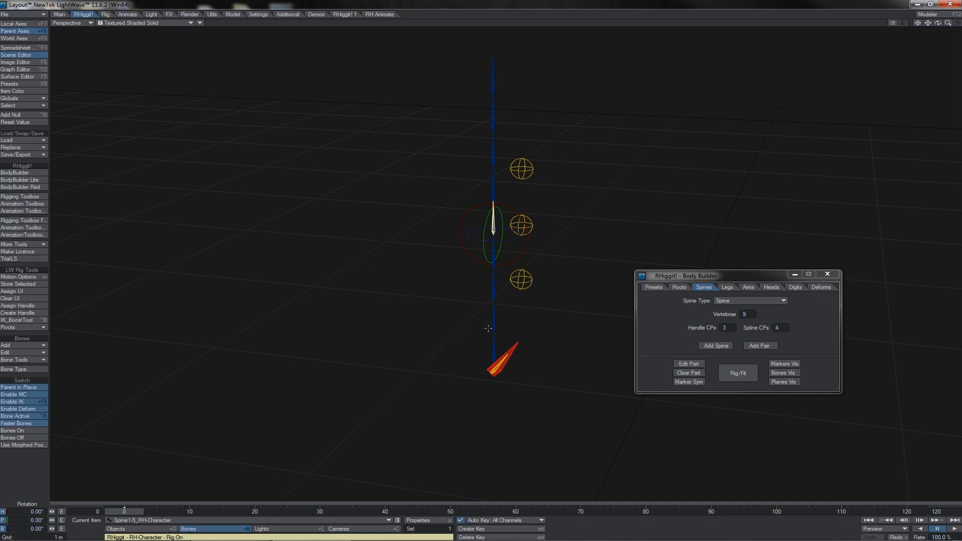
Rotate the lower, middle and upper spine handles in turn to bend the spine into an S-shaped curve
{"action": "left_click", "coordinate": [533, 281]}
{"action": "key", "text": "y"}
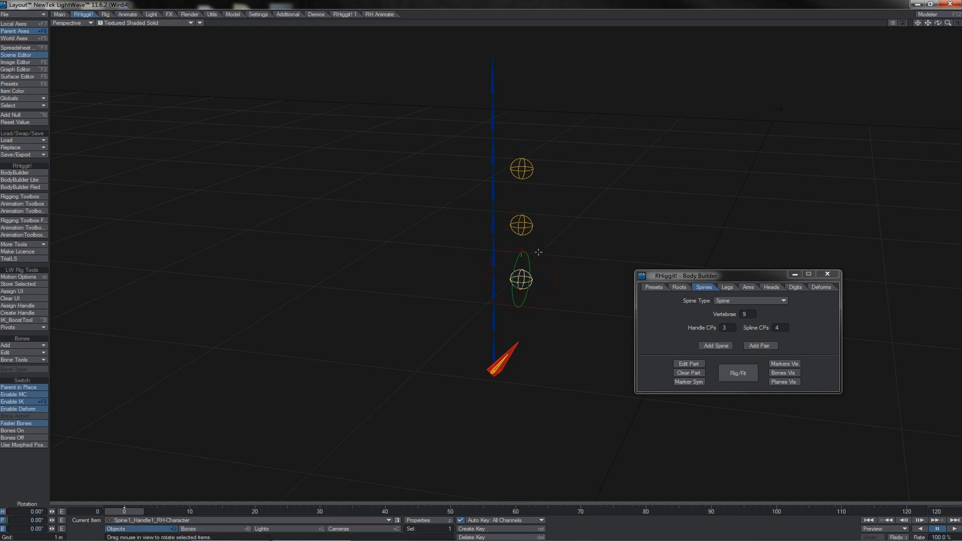
{"action": "left_click_drag", "start_coordinate": [538, 252], "coordinate": [481, 266]}
{"action": "left_click", "coordinate": [526, 217]}
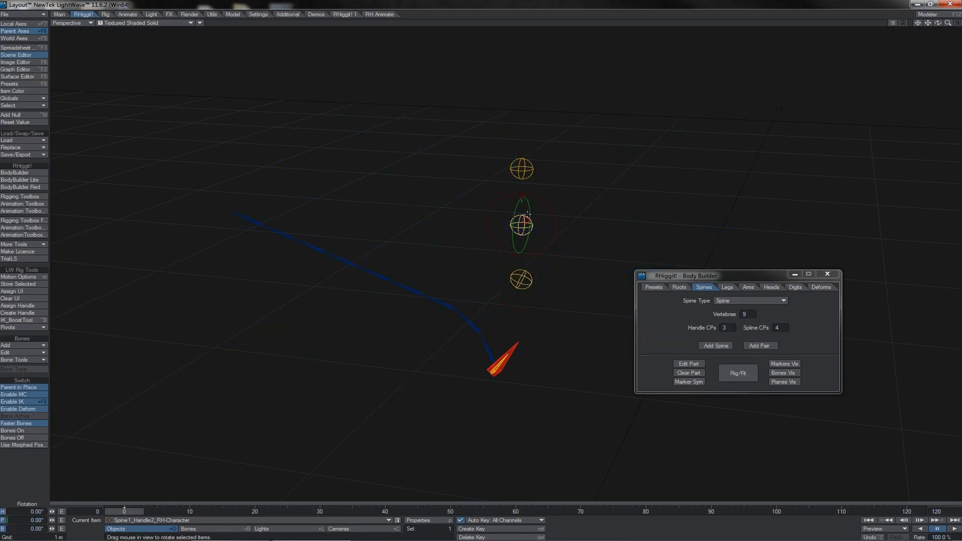
{"action": "left_click_drag", "start_coordinate": [532, 196], "coordinate": [552, 219]}
{"action": "left_click", "coordinate": [524, 157]}
{"action": "left_click_drag", "start_coordinate": [545, 154], "coordinate": [496, 149]}
{"action": "left_click_drag", "start_coordinate": [539, 172], "coordinate": [481, 266]}
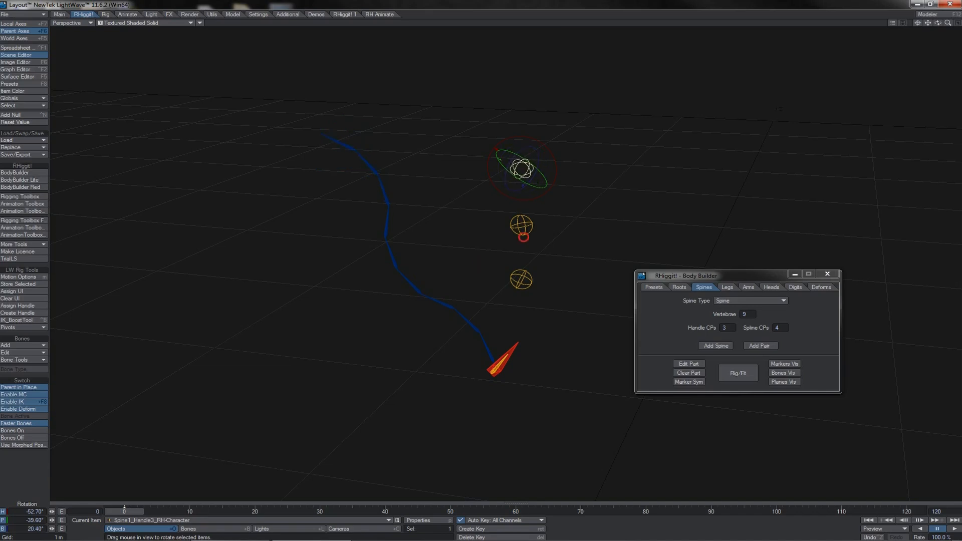
Reset the spine handles to straighten the spine, and rotate the middle handle to about -84° heading
{"action": "left_click", "coordinate": [535, 227]}
{"action": "mouse_move", "coordinate": [513, 206]}
{"action": "left_mouse_down"}
{"action": "mouse_move", "coordinate": [532, 206]}
{"action": "mouse_move", "coordinate": [502, 210]}
{"action": "mouse_move", "coordinate": [514, 205]}
{"action": "left_mouse_up"}
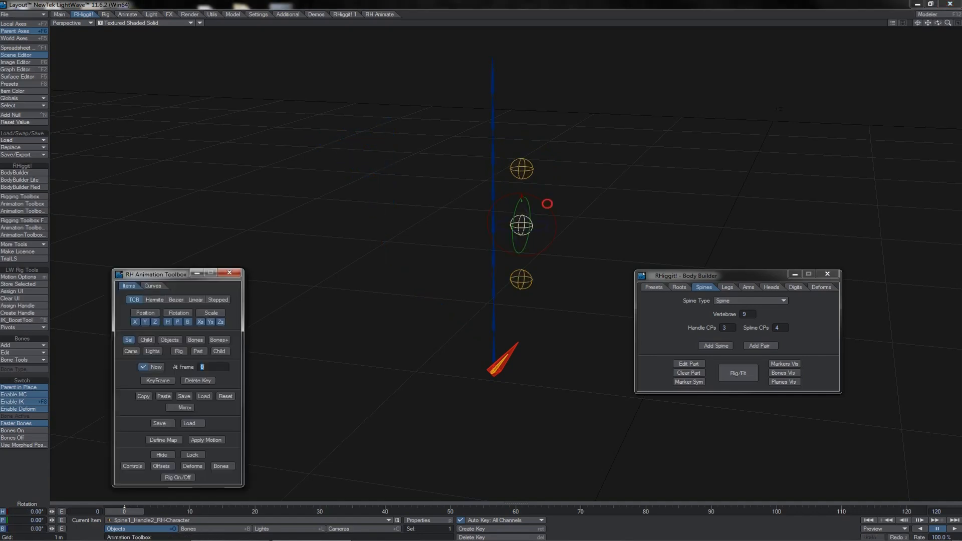
{"action": "left_click_drag", "start_coordinate": [547, 204], "coordinate": [481, 266]}
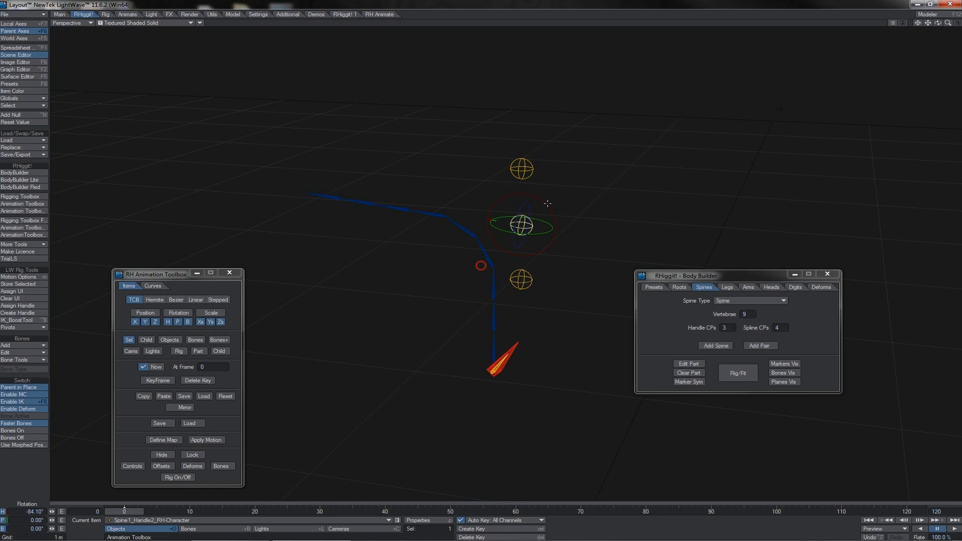
Try rotating the fifth spine bone directly, and undo the rotation
{"action": "left_click", "coordinate": [467, 223]}
{"action": "left_click_drag", "start_coordinate": [470, 206], "coordinate": [481, 266]}
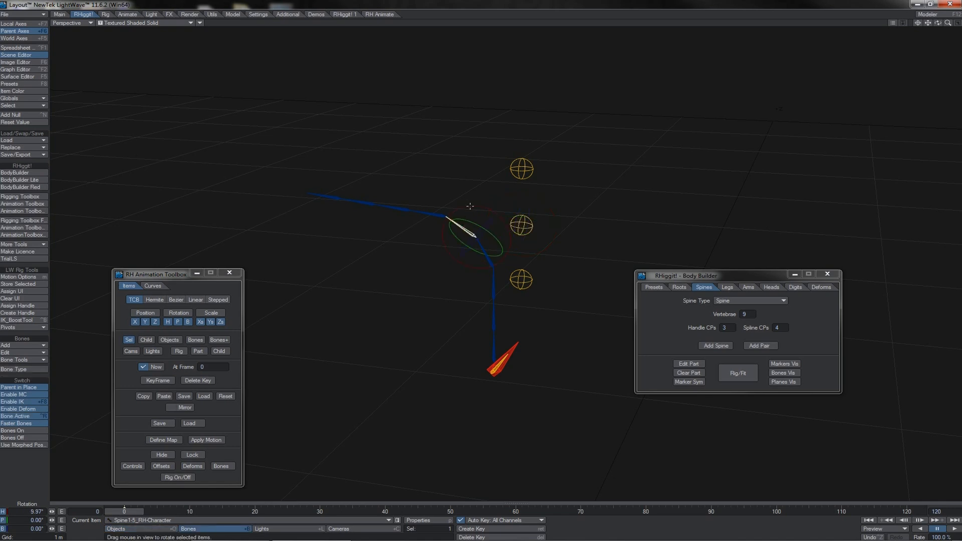
{"action": "key", "text": "ctrl+z"}
Show the rig's offset bones and rotate the offset bone of the fifth vertebra
{"action": "left_click", "coordinate": [171, 466]}
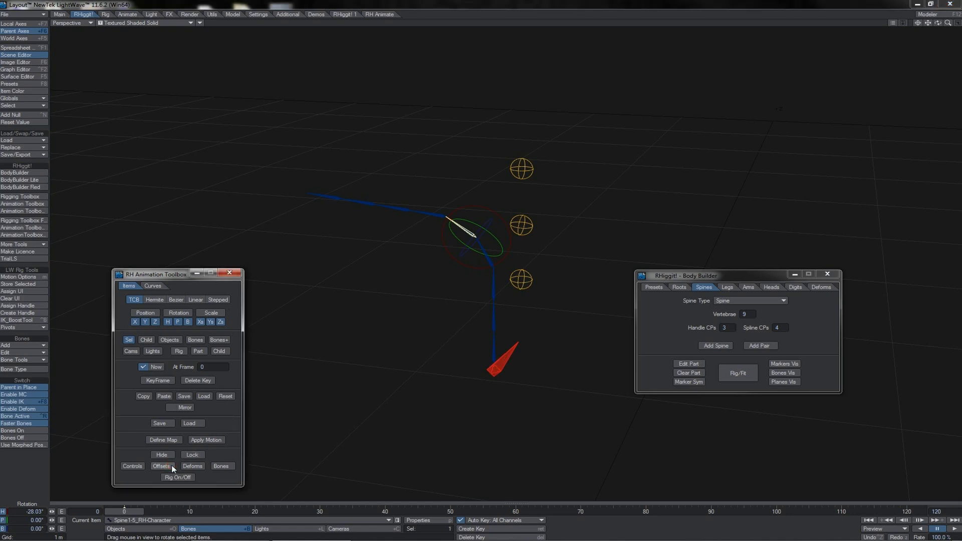
{"action": "mouse_move", "coordinate": [485, 209]}
{"action": "left_mouse_down"}
{"action": "mouse_move", "coordinate": [503, 216]}
{"action": "mouse_move", "coordinate": [445, 243]}
{"action": "mouse_move", "coordinate": [483, 209]}
{"action": "mouse_move", "coordinate": [503, 220]}
{"action": "mouse_move", "coordinate": [487, 182]}
{"action": "mouse_move", "coordinate": [488, 193]}
{"action": "mouse_move", "coordinate": [511, 188]}
{"action": "mouse_move", "coordinate": [488, 206]}
{"action": "mouse_move", "coordinate": [553, 203]}
{"action": "mouse_move", "coordinate": [481, 203]}
{"action": "mouse_move", "coordinate": [538, 203]}
{"action": "mouse_move", "coordinate": [495, 203]}
{"action": "left_mouse_up"}
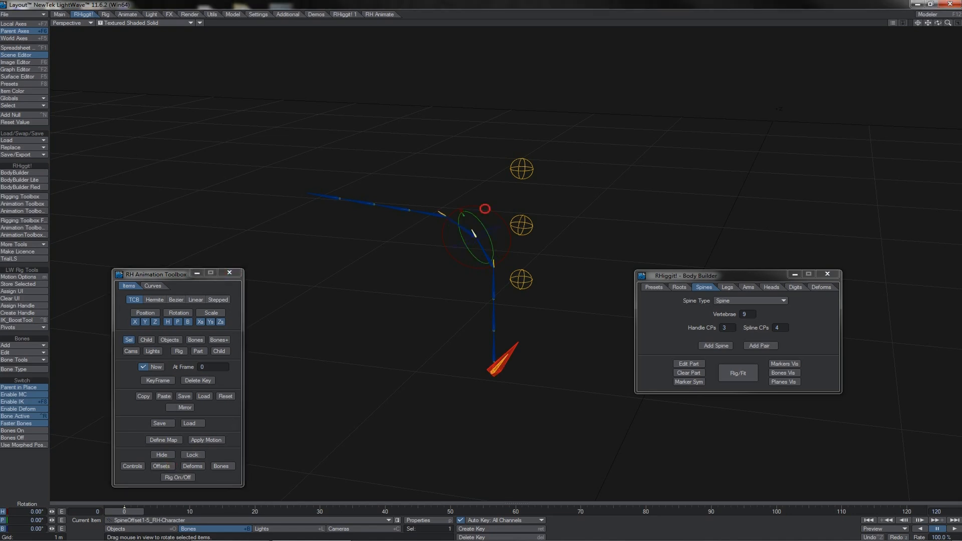
Straighten the spine again and rotate its middle handle to about -95° heading
{"action": "left_click", "coordinate": [532, 224]}
{"action": "key", "text": "ctrl+z"}
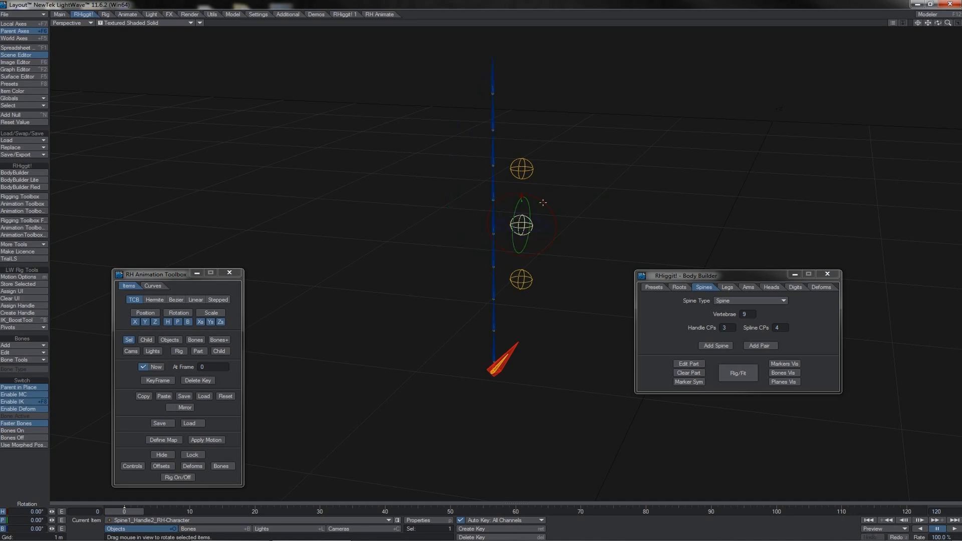
{"action": "left_click_drag", "start_coordinate": [542, 203], "coordinate": [471, 203]}
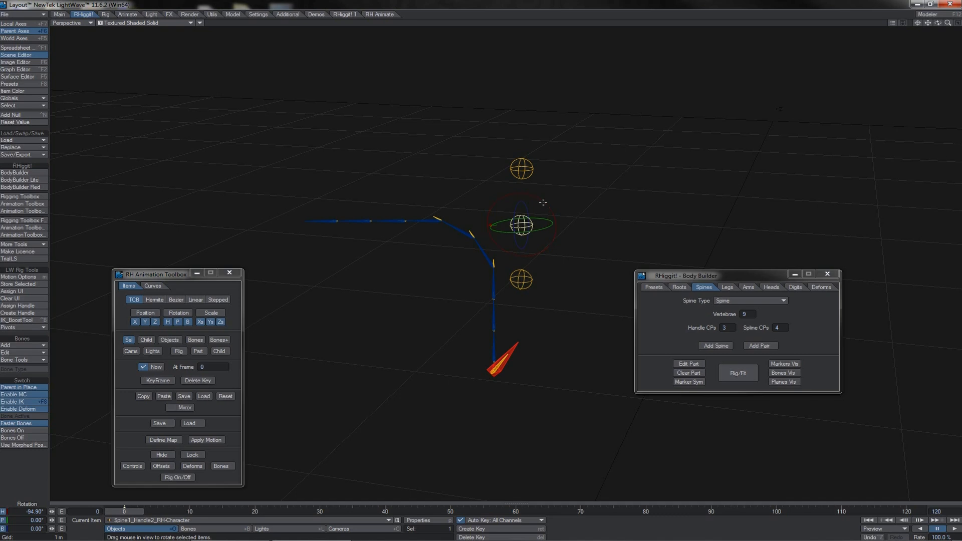
Change the spine's control type to Spline
{"action": "key", "text": "p"}
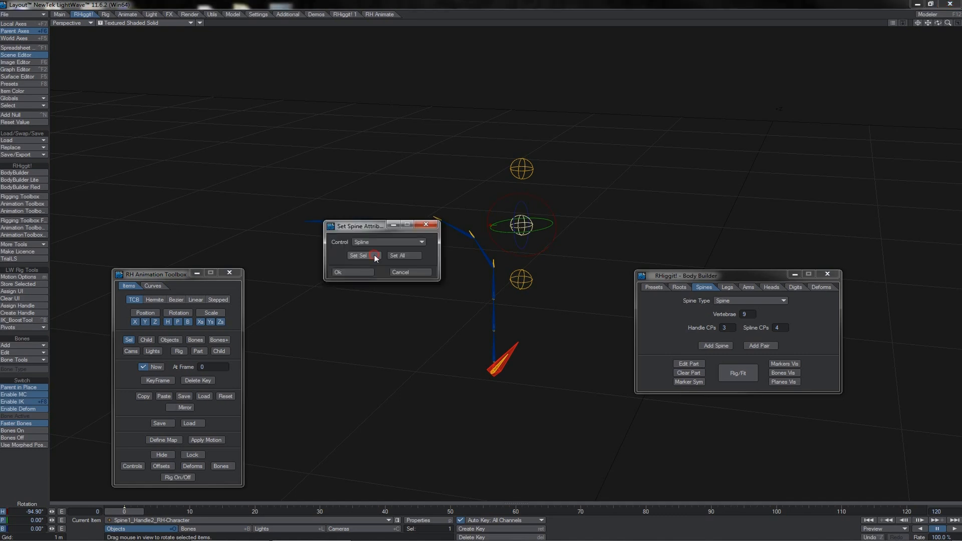
{"action": "left_click", "coordinate": [352, 272]}
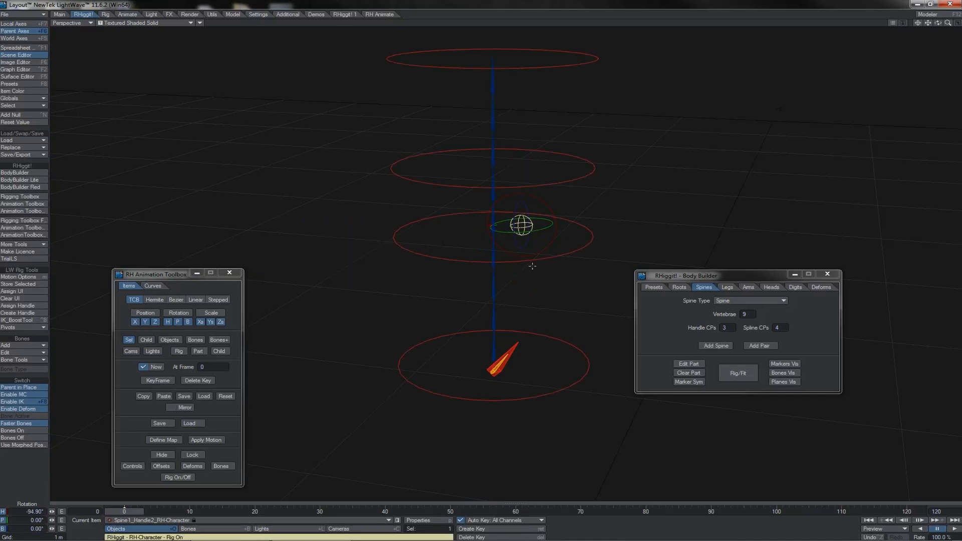
Move the second spline control ring sideways to about 122 mm in X and 235 mm in Z
{"action": "left_click", "coordinate": [586, 249]}
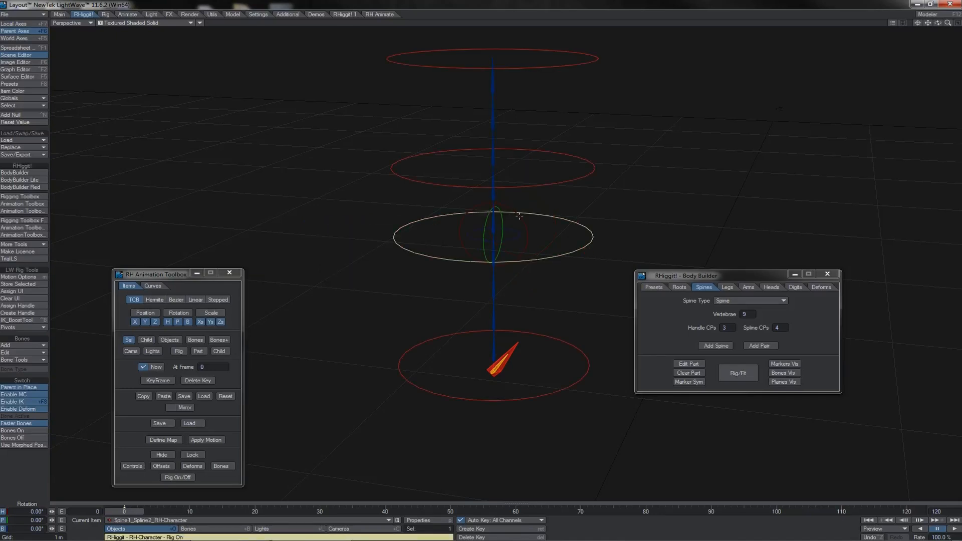
{"action": "key", "text": "t"}
{"action": "left_click_drag", "start_coordinate": [519, 239], "coordinate": [551, 250]}
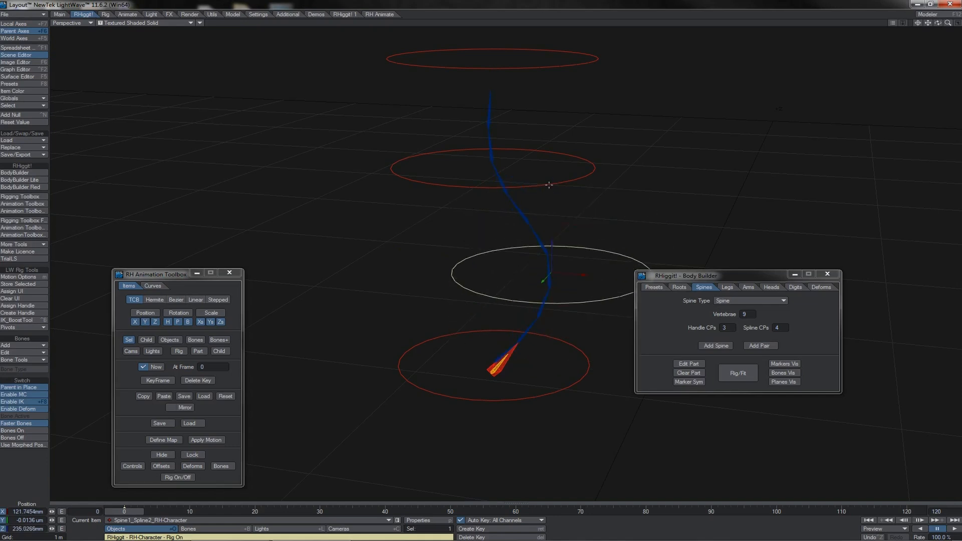
Move the third spline control ring to about -46 mm in X, and undo the ring moves
{"action": "left_click", "coordinate": [549, 185]}
{"action": "mouse_move", "coordinate": [522, 170]}
{"action": "left_mouse_down"}
{"action": "mouse_move", "coordinate": [736, 174]}
{"action": "mouse_move", "coordinate": [675, 180]}
{"action": "mouse_move", "coordinate": [509, 166]}
{"action": "mouse_move", "coordinate": [534, 168]}
{"action": "mouse_move", "coordinate": [524, 172]}
{"action": "left_mouse_up"}
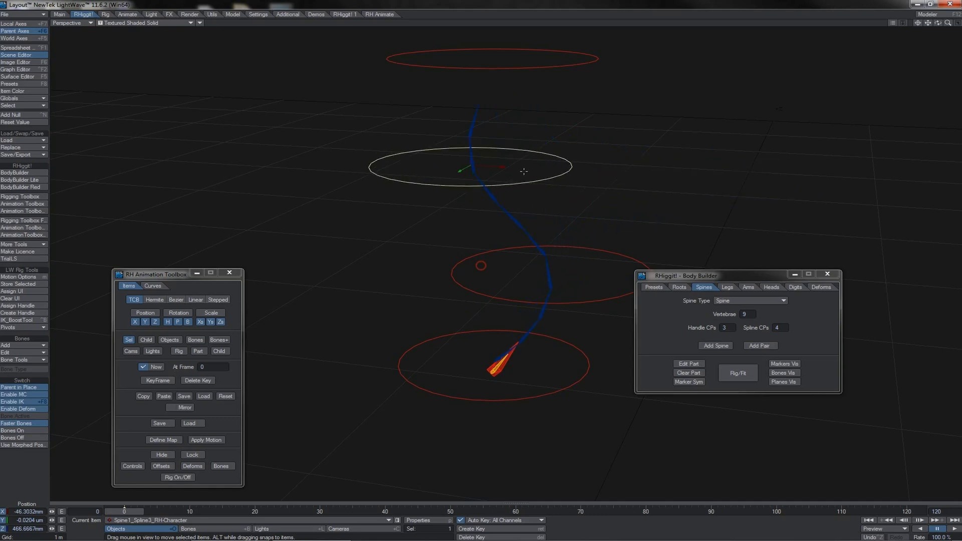
{"action": "key", "text": "ctrl+z"}
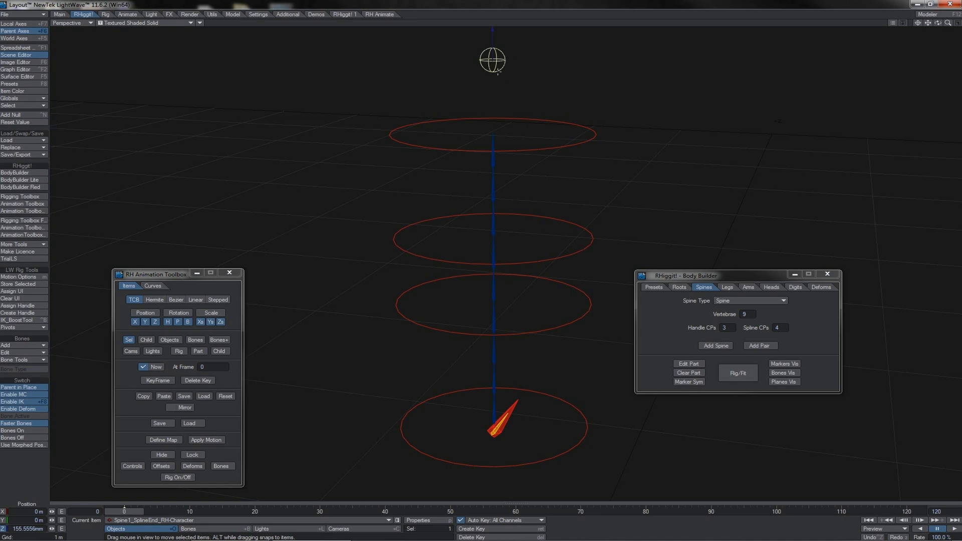
Move the first spine bone up to about 323 mm in Z so the spine slides along the spline
{"action": "left_click", "coordinate": [551, 397]}
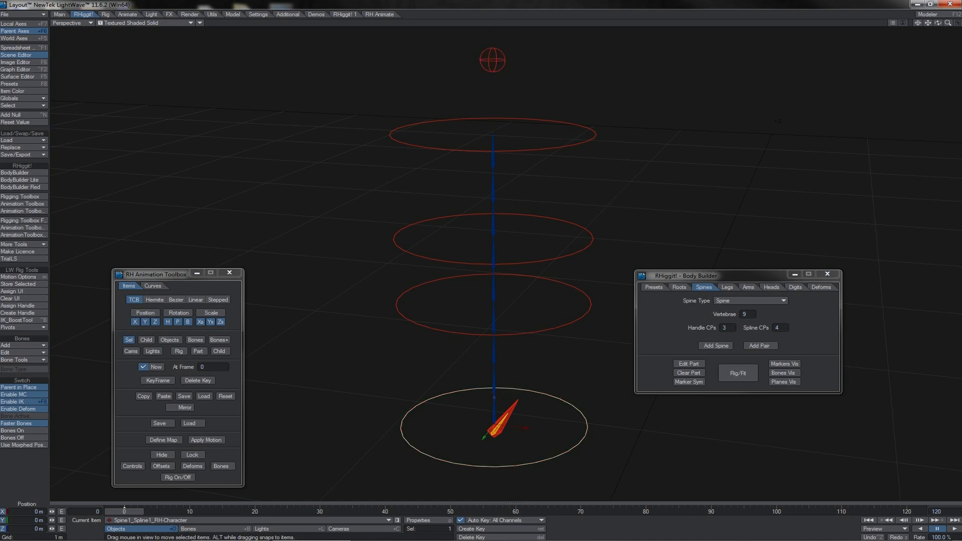
{"action": "left_click", "coordinate": [503, 397]}
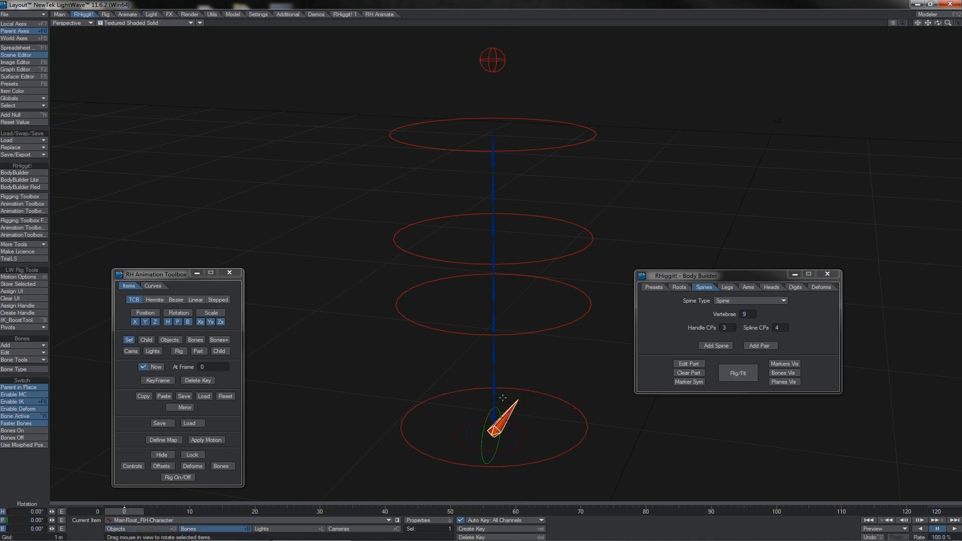
{"action": "left_click", "coordinate": [494, 411]}
{"action": "mouse_move", "coordinate": [495, 411]}
{"action": "left_mouse_down"}
{"action": "mouse_move", "coordinate": [495, 134]}
{"action": "mouse_move", "coordinate": [496, 411]}
{"action": "left_mouse_up"}
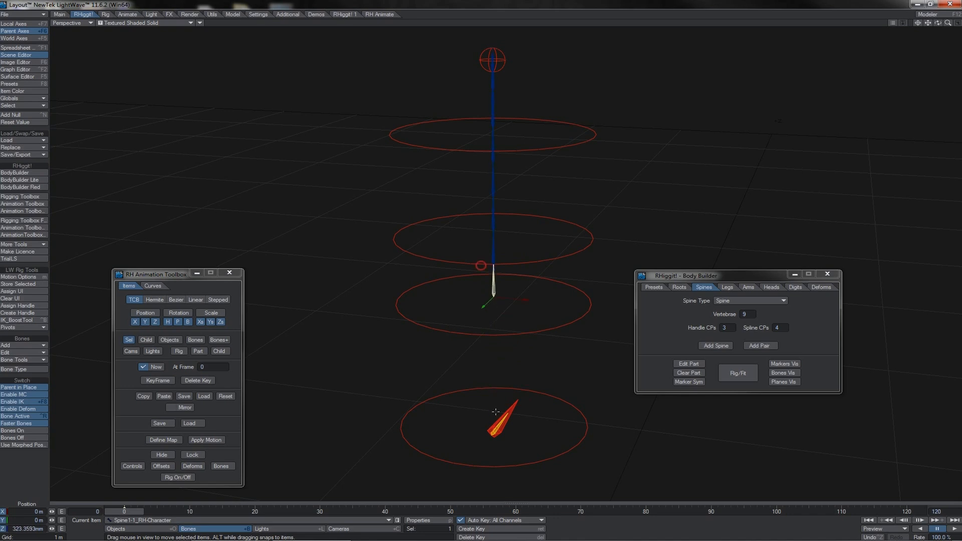
Move the spline end control above the spine, and undo the moves to restore the original spine position
{"action": "left_click", "coordinate": [504, 65]}
{"action": "left_click_drag", "start_coordinate": [495, 38], "coordinate": [492, 78]}
{"action": "key", "text": "ctrl+z"}
Rotate the third spline control ring to about 2° heading
{"action": "left_click", "coordinate": [560, 257]}
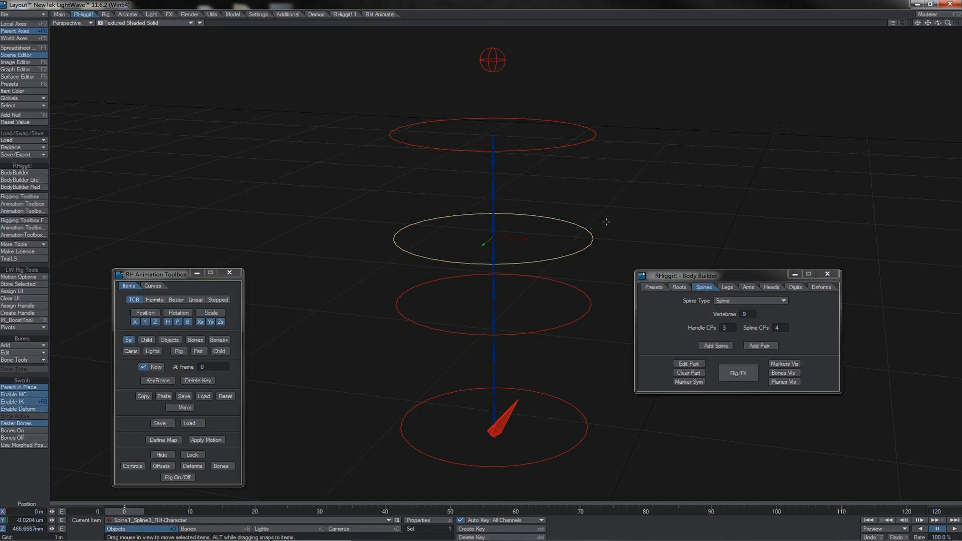
{"action": "key", "text": "y"}
{"action": "left_click_drag", "start_coordinate": [512, 215], "coordinate": [515, 235]}
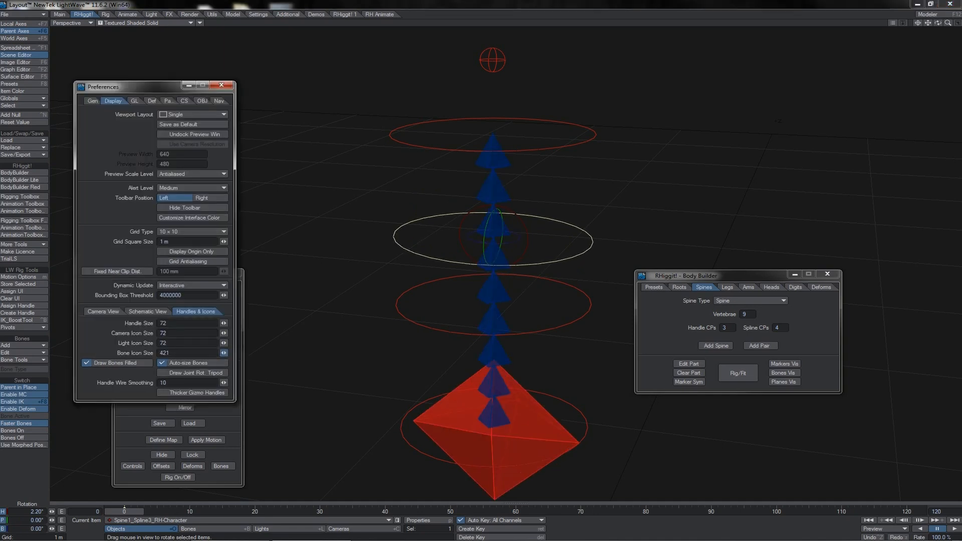
Enlarge the bone icon size to 490 and twist the third spline control ring around the spine's axis
{"action": "left_click_drag", "start_coordinate": [224, 353], "coordinate": [537, 317]}
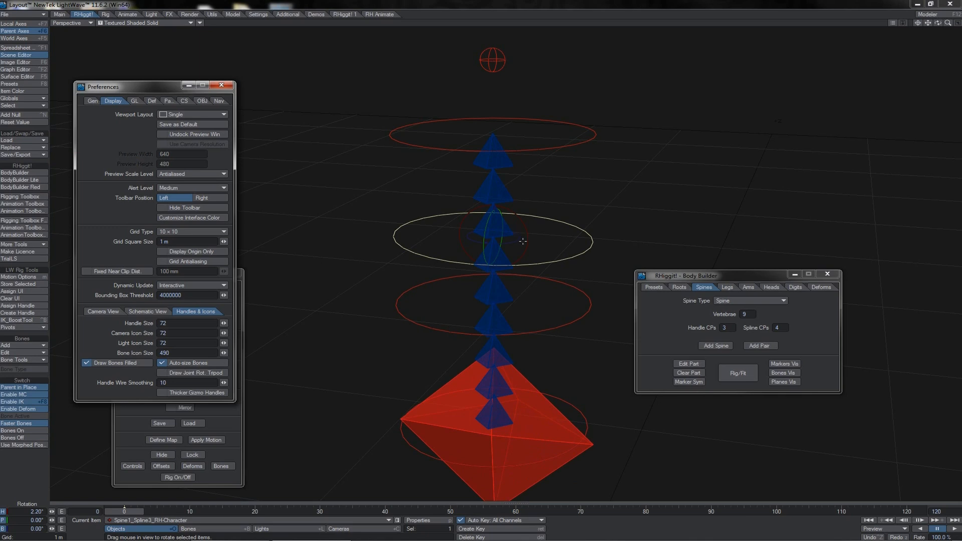
{"action": "left_click_drag", "start_coordinate": [522, 241], "coordinate": [520, 239]}
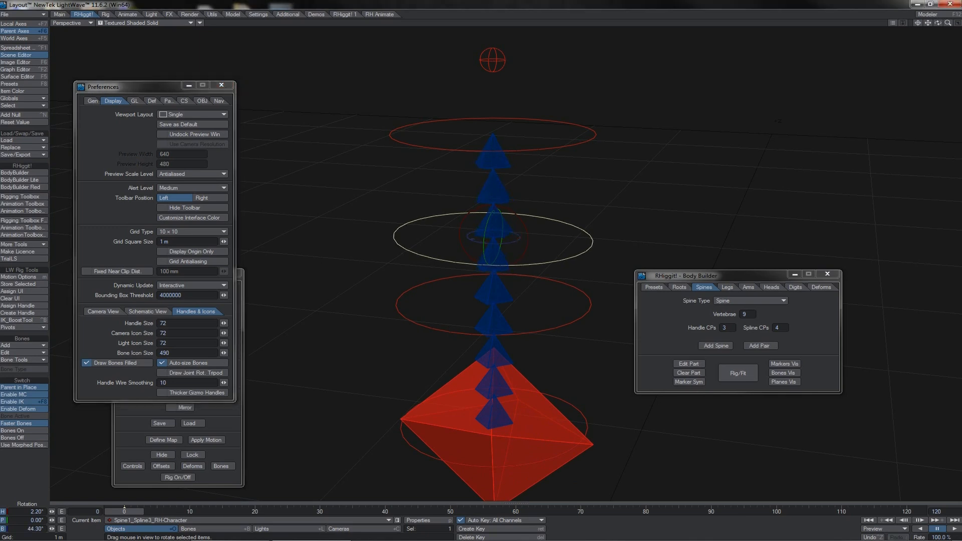
{"action": "left_click_drag", "start_coordinate": [590, 238], "coordinate": [591, 246]}
{"action": "left_click_drag", "start_coordinate": [520, 240], "coordinate": [520, 240]}
Twist the second spline control ring to about 15° bank
{"action": "left_click", "coordinate": [590, 302]}
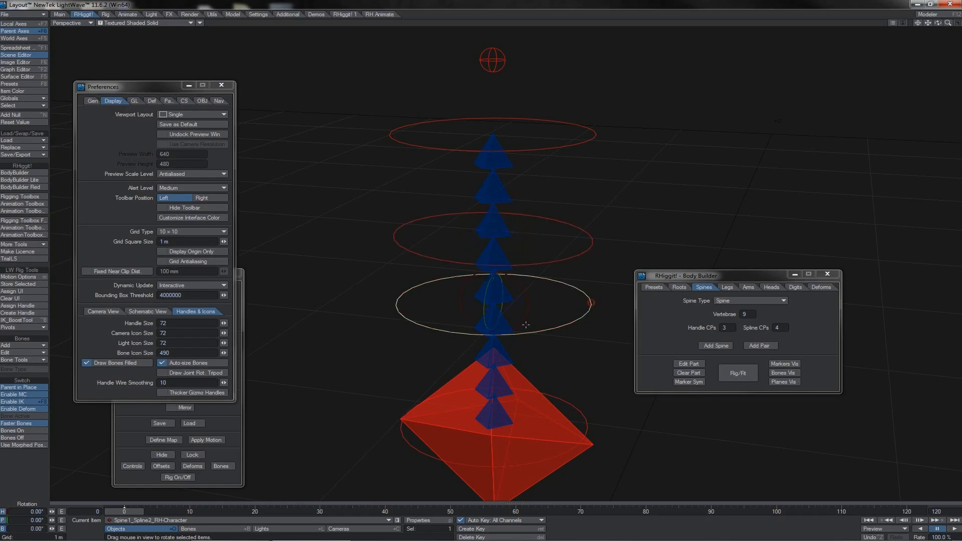
{"action": "left_click_drag", "start_coordinate": [514, 305], "coordinate": [515, 306]}
{"action": "left_click_drag", "start_coordinate": [505, 380], "coordinate": [395, 292]}
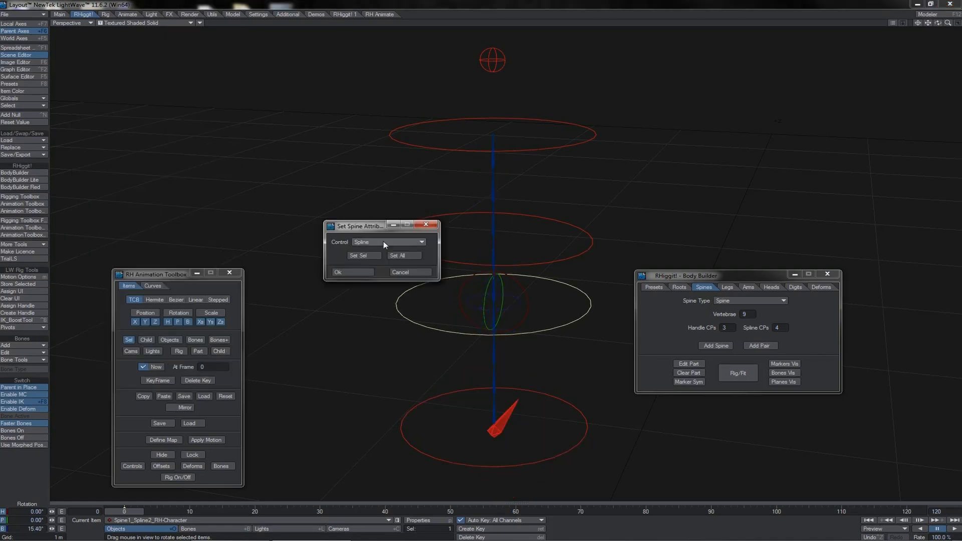
Switch the spine's control type from Spline to IK
{"action": "left_click", "coordinate": [384, 243]}
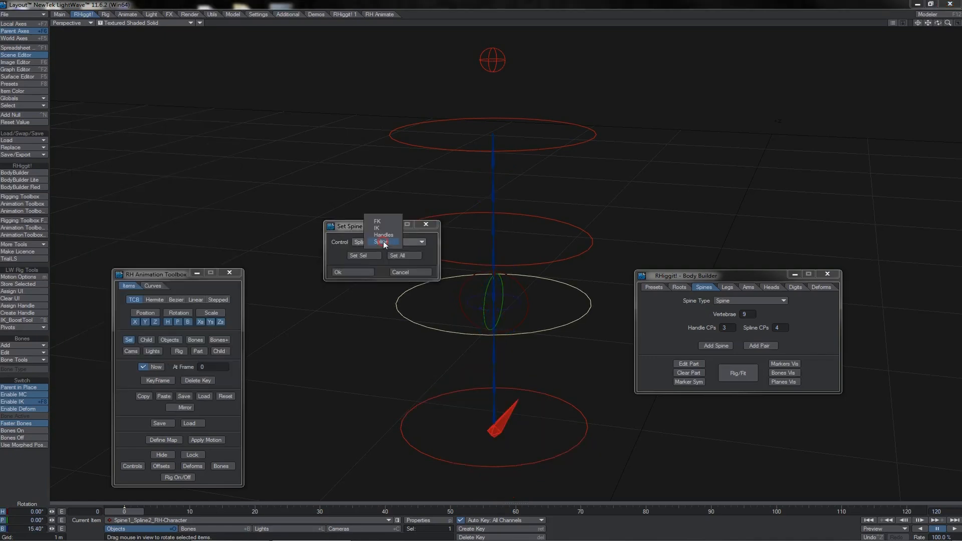
{"action": "left_click", "coordinate": [391, 229]}
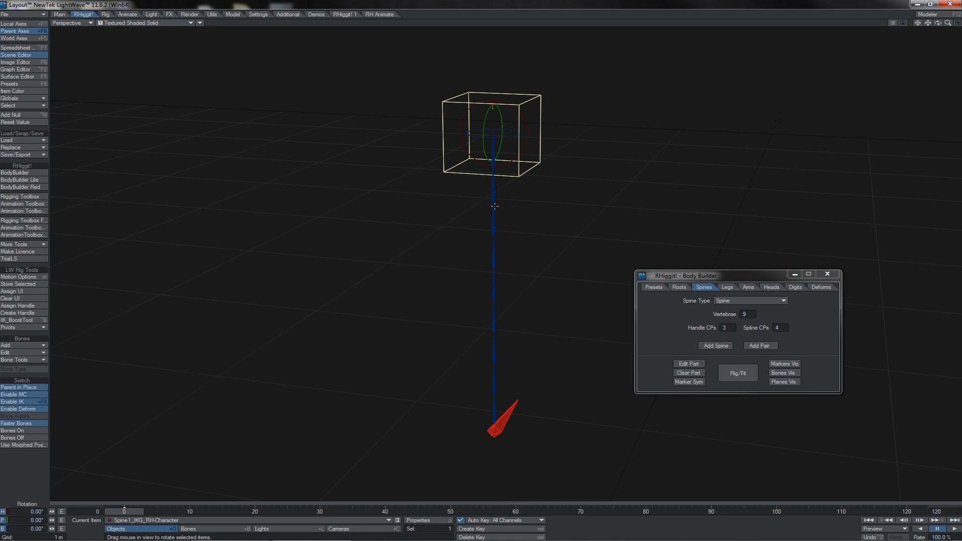
In the Back view, move the spine's IK goal sideways and down so the whole spine leans over
{"action": "key", "text": "1"}
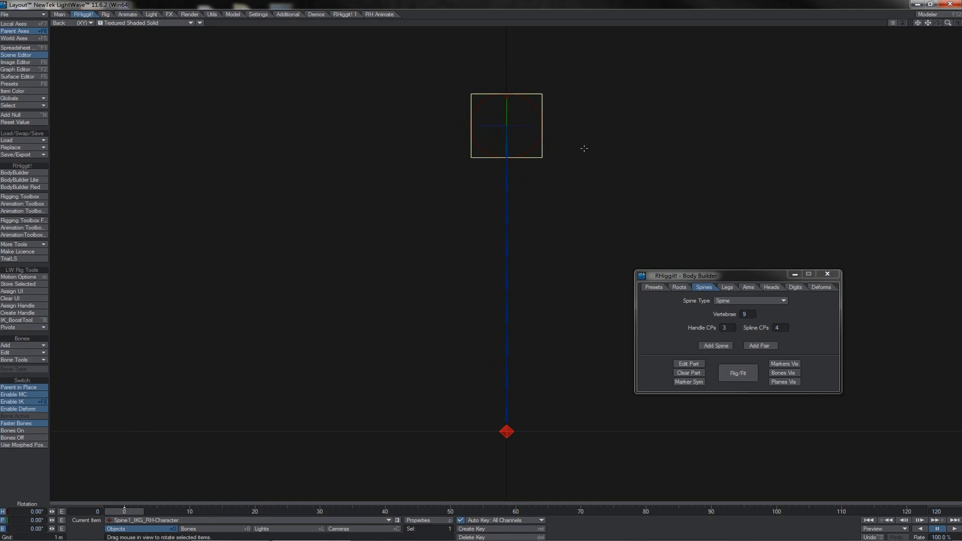
{"action": "key", "text": "t"}
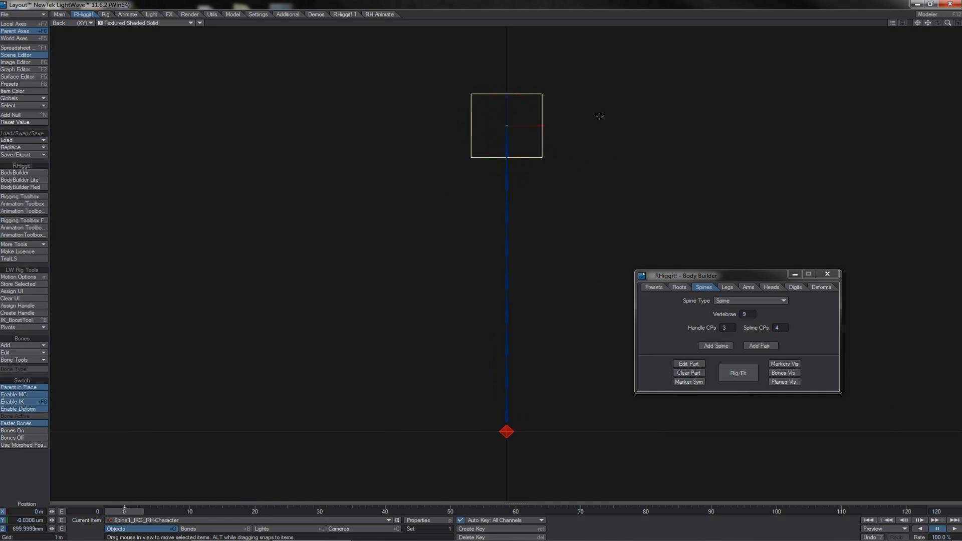
{"action": "left_click_drag", "start_coordinate": [599, 116], "coordinate": [396, 180]}
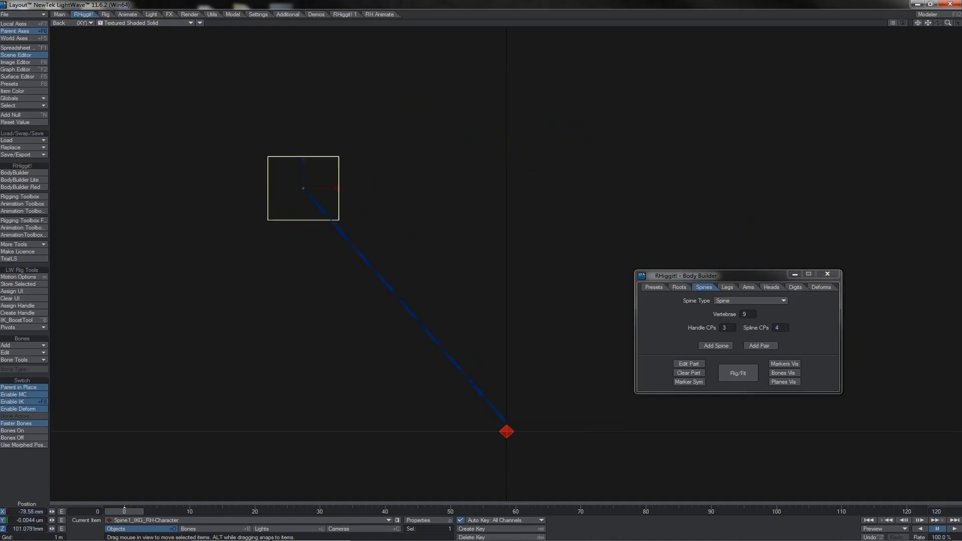
{"action": "left_click_drag", "start_coordinate": [303, 188], "coordinate": [423, 135]}
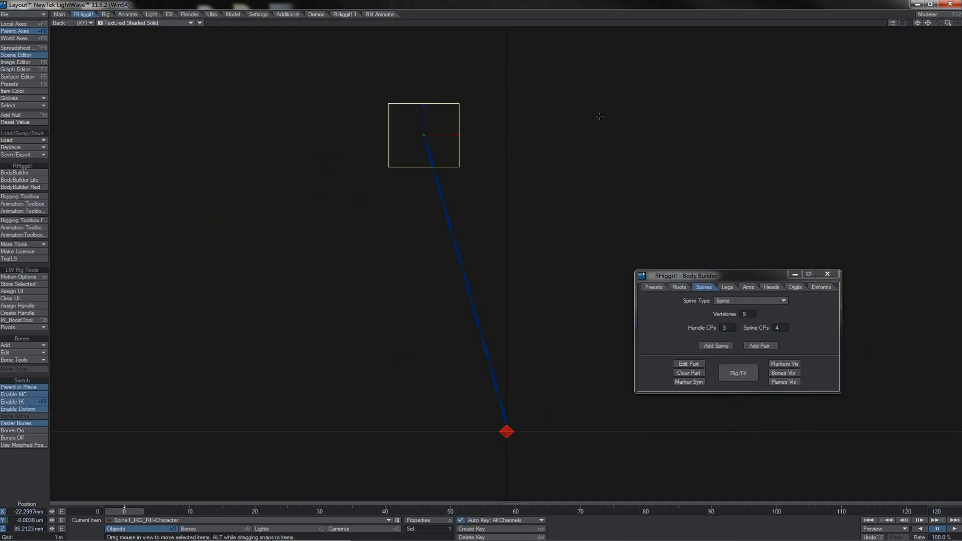
Rotate the IK goal to about -128° heading and move it further sideways and down to curl the spine
{"action": "key", "text": "y"}
{"action": "left_click_drag", "start_coordinate": [458, 107], "coordinate": [371, 111]}
{"action": "key", "text": "t"}
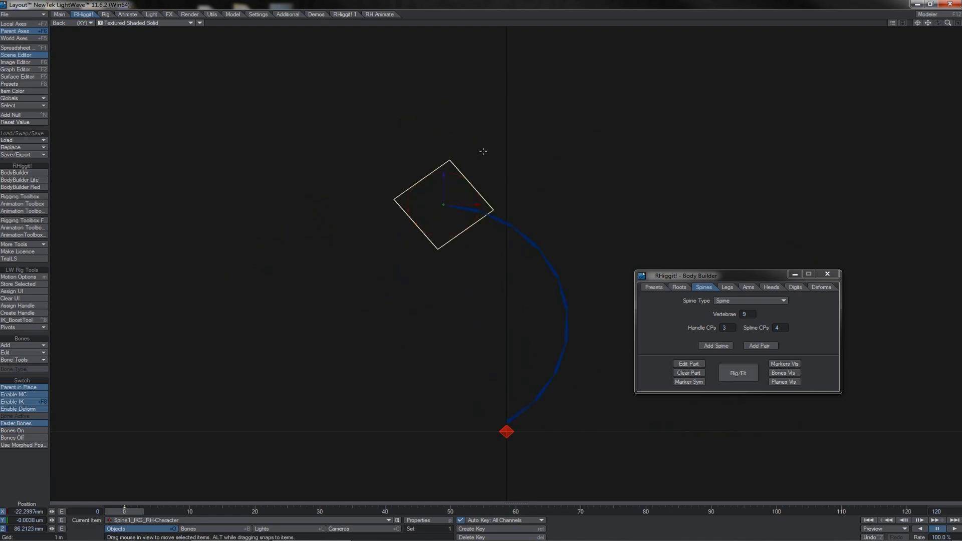
{"action": "left_click_drag", "start_coordinate": [483, 152], "coordinate": [344, 216]}
{"action": "key", "text": "y"}
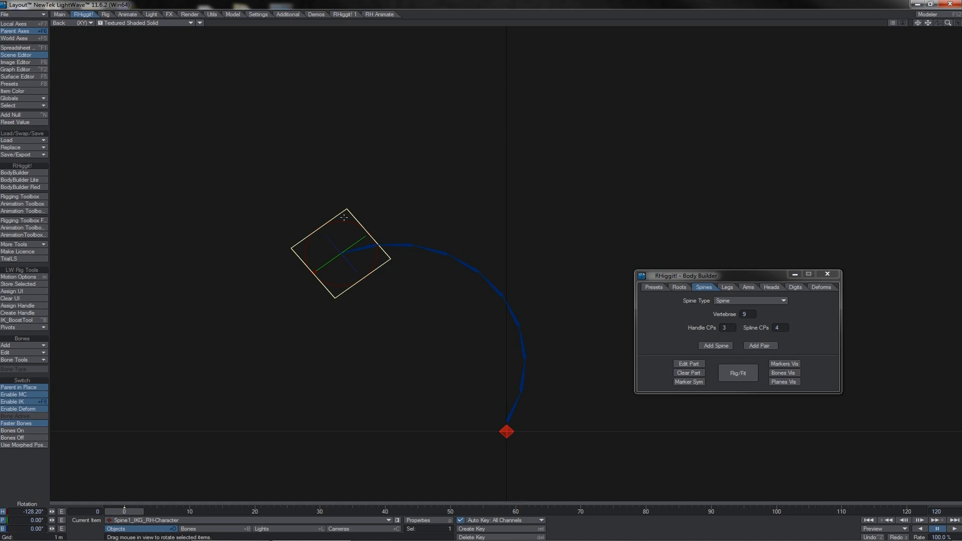
Undo the IK goal's curled pose, then move the goal away and return it to 0 m X, straightening the spine upright
{"action": "key", "text": "ctrl+z"}
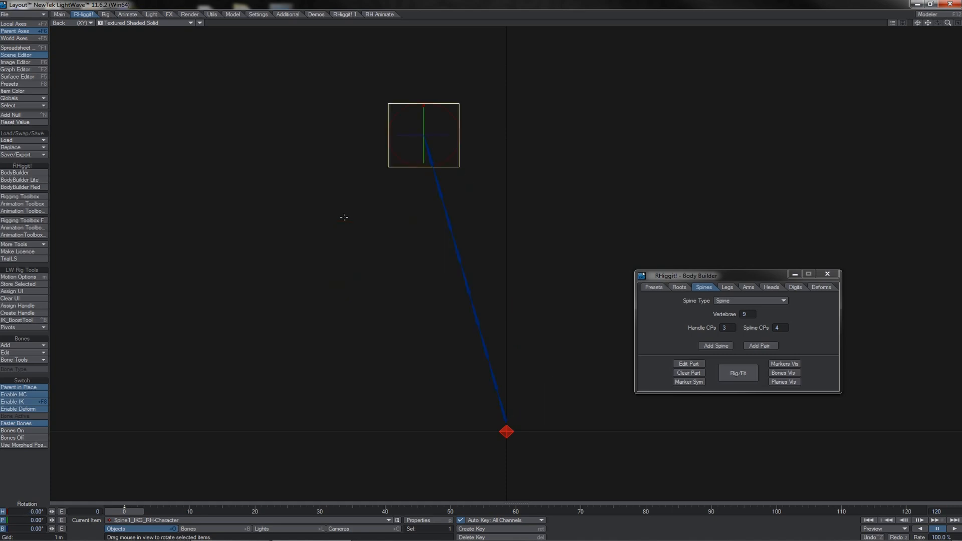
{"action": "key", "text": "t"}
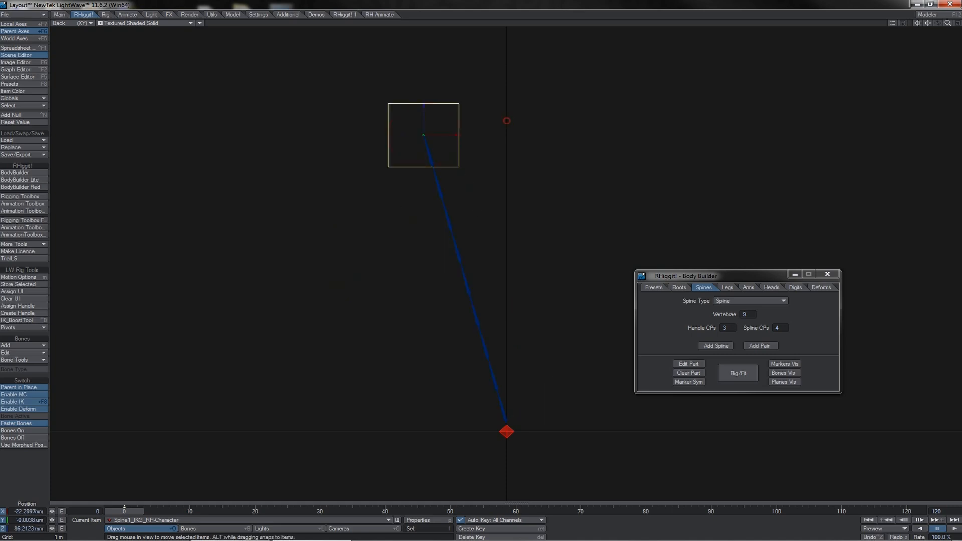
{"action": "left_click_drag", "start_coordinate": [505, 120], "coordinate": [877, 262]}
{"action": "left_click_drag", "start_coordinate": [796, 274], "coordinate": [507, 121]}
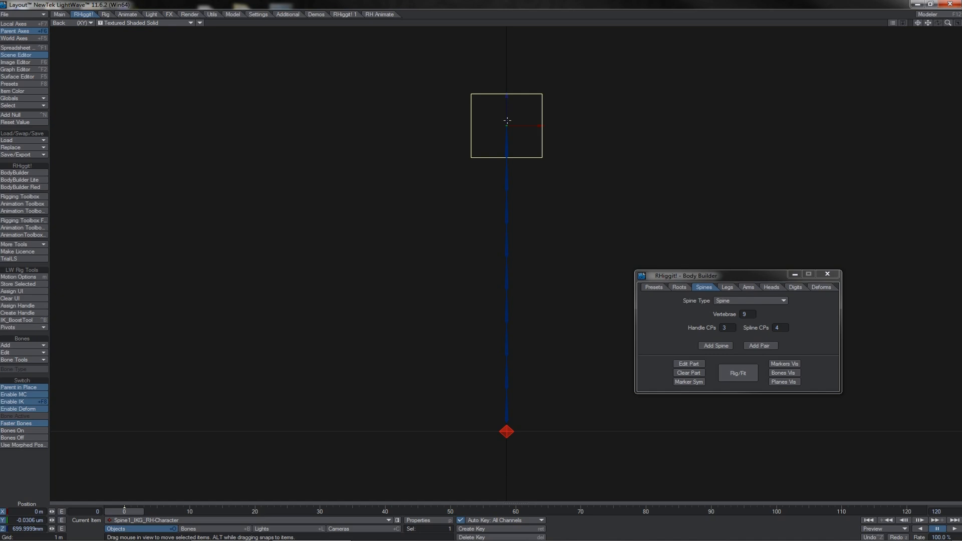
Rotate the spine's IK goal to about 70° heading to bend the spine into an arc
{"action": "key", "text": "y"}
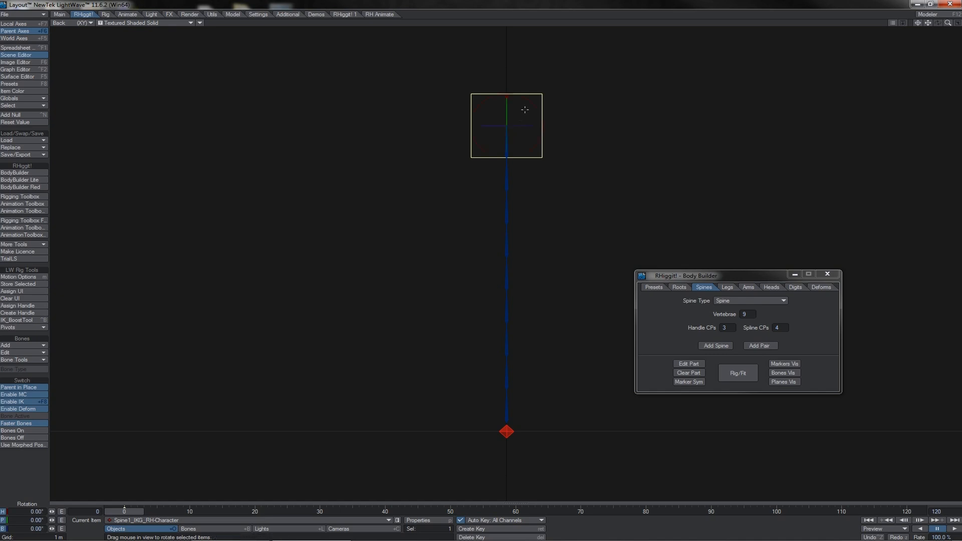
{"action": "left_click_drag", "start_coordinate": [520, 100], "coordinate": [501, 134]}
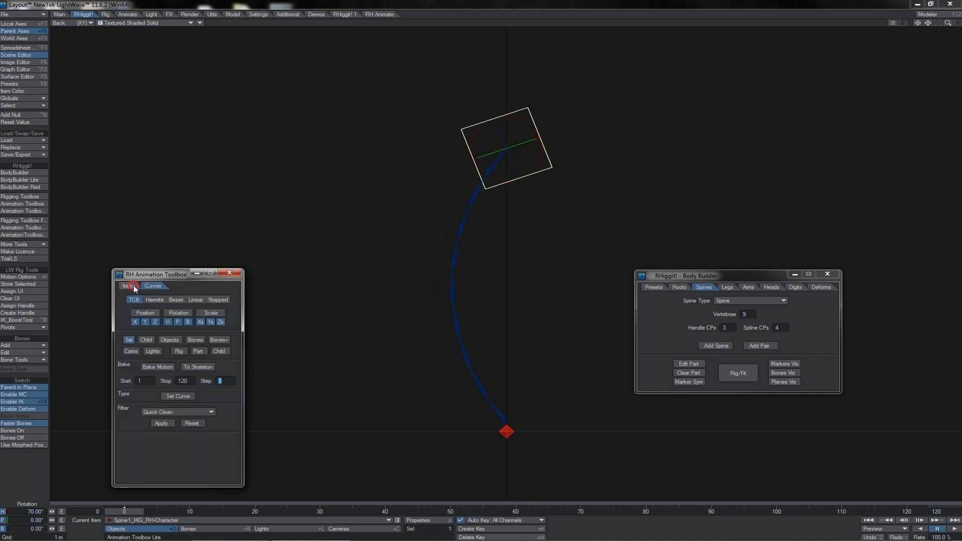
Show the rig's offset controls and rotate the mid-spine offset SpineOffset1-6 to about -77° heading
{"action": "left_click", "coordinate": [131, 286]}
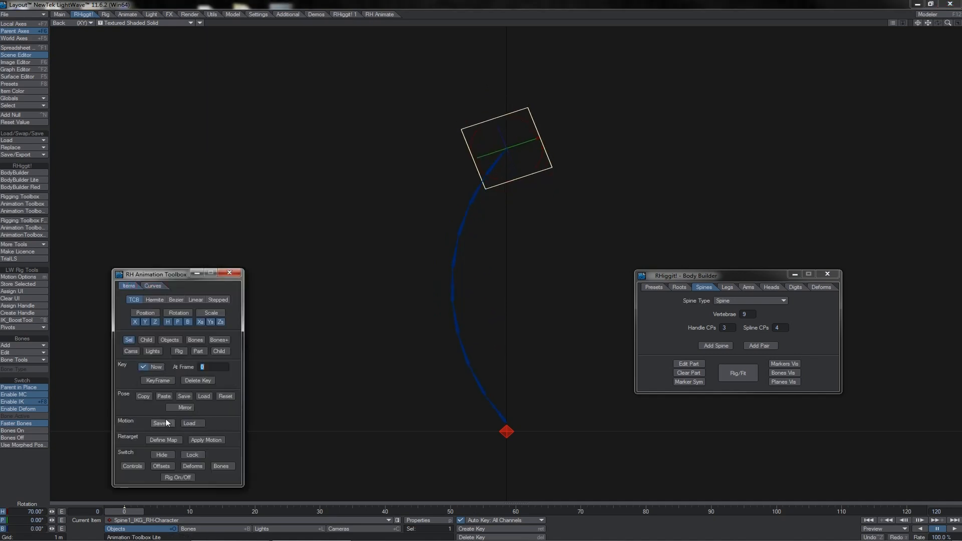
{"action": "left_click", "coordinate": [160, 467]}
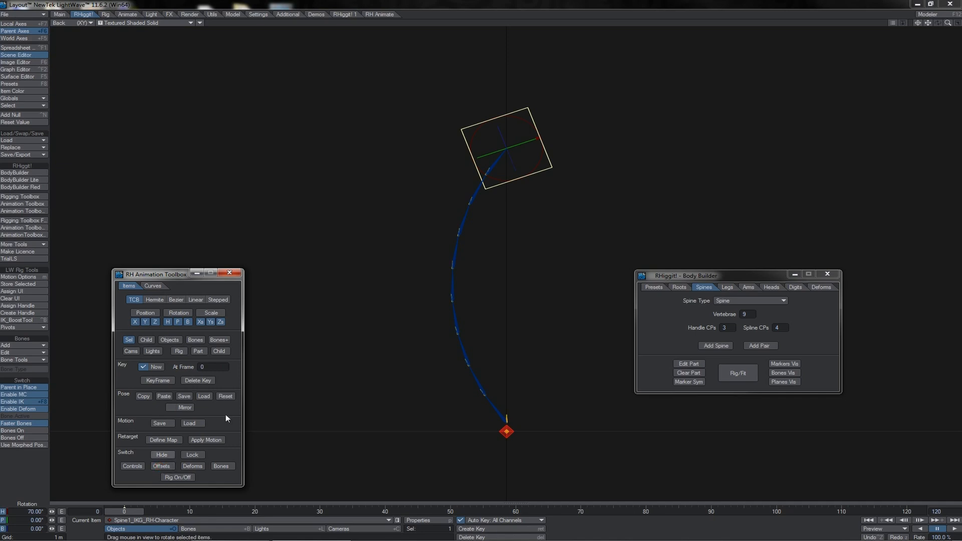
{"action": "left_click", "coordinate": [451, 264]}
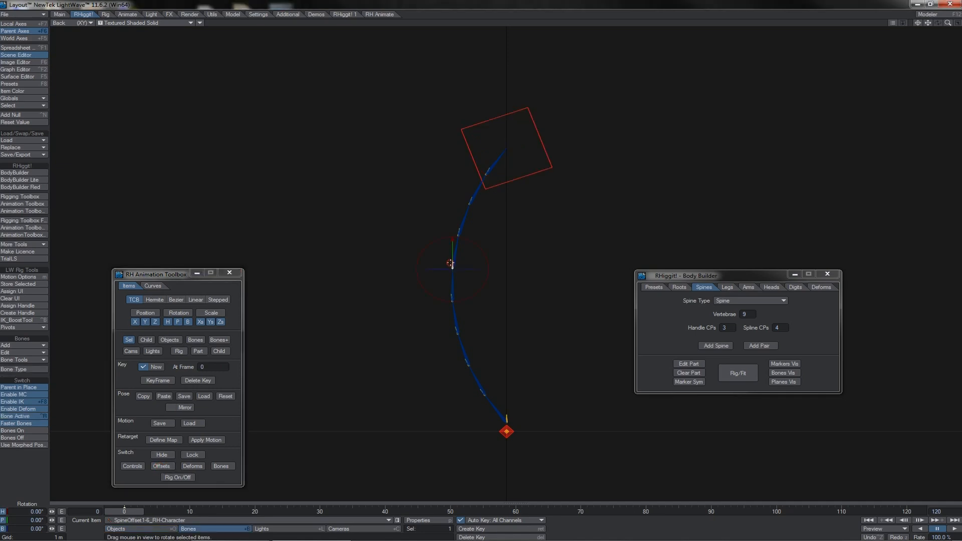
{"action": "left_click_drag", "start_coordinate": [473, 245], "coordinate": [544, 178]}
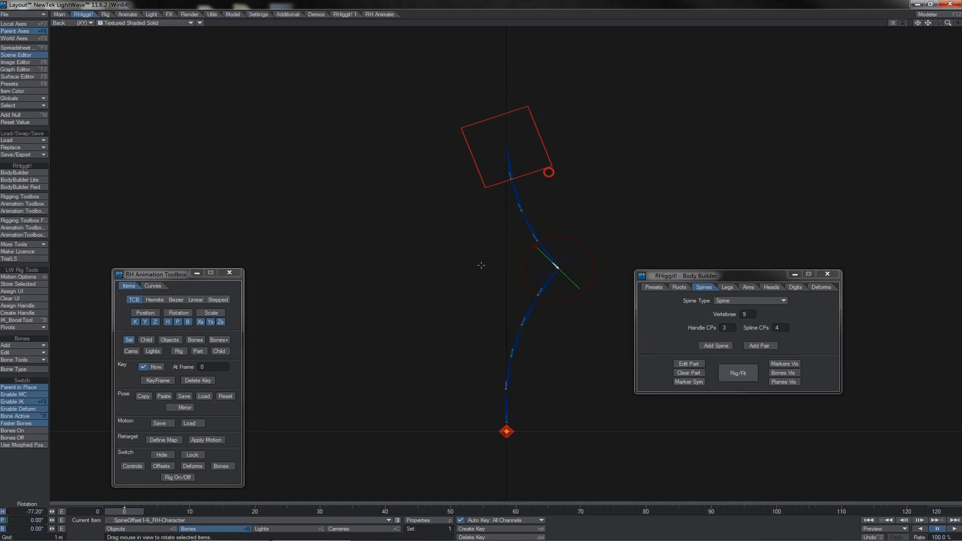
Rotate the IK goal and shift it sideways to pose the spine on top of the bent offset
{"action": "left_click", "coordinate": [548, 172]}
{"action": "left_click_drag", "start_coordinate": [518, 120], "coordinate": [560, 107]}
{"action": "key", "text": "t"}
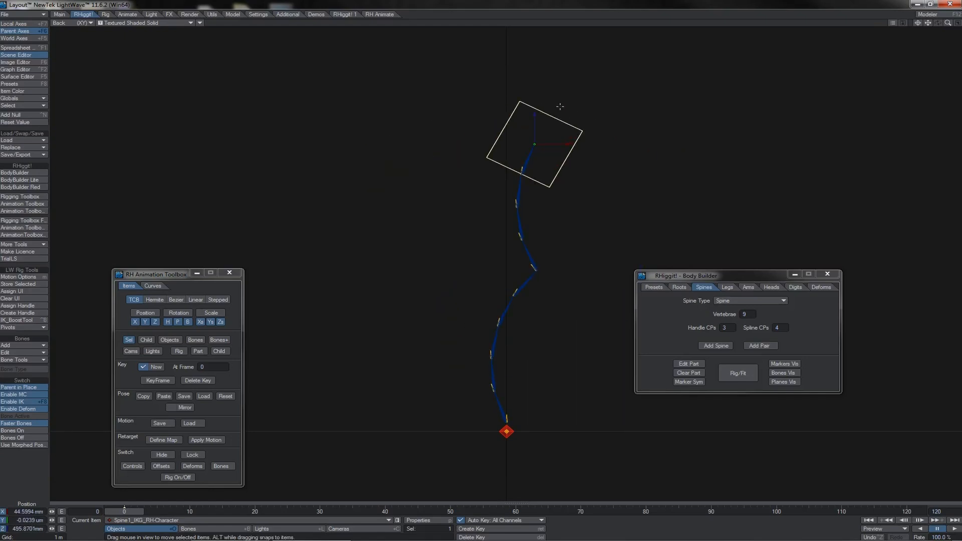
Undo the IK goal and spine offset changes back to the upright spine pose
{"action": "key", "text": "ctrl+z"}
{"action": "key", "text": "ctrl+z"}
{"action": "key", "text": "ctrl+z"}
{"action": "key", "text": "ctrl+z"}
{"action": "key", "text": "ctrl+z"}
{"action": "key", "text": "ctrl+z"}
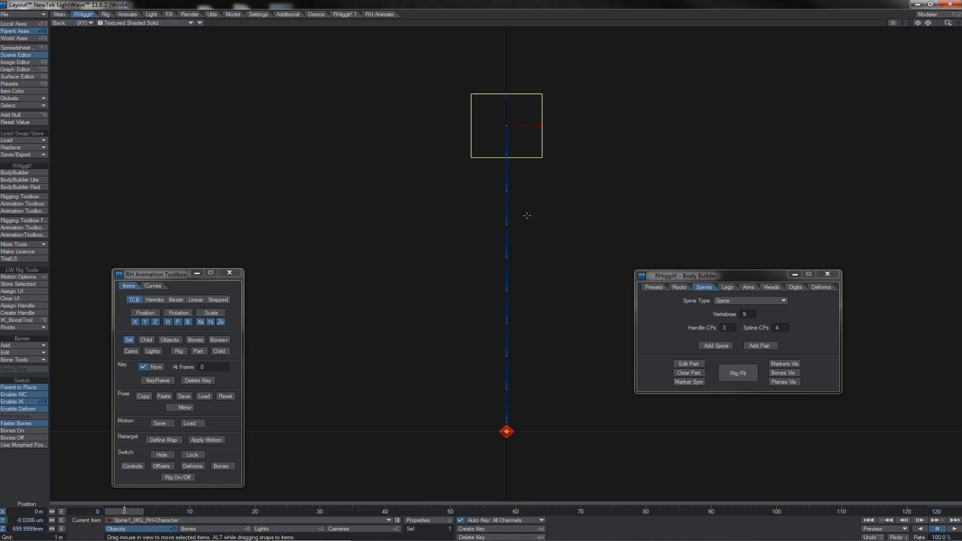
Move the main root around to test how the spine and IK goal follow, and undo the move
{"action": "left_click", "coordinate": [514, 430]}
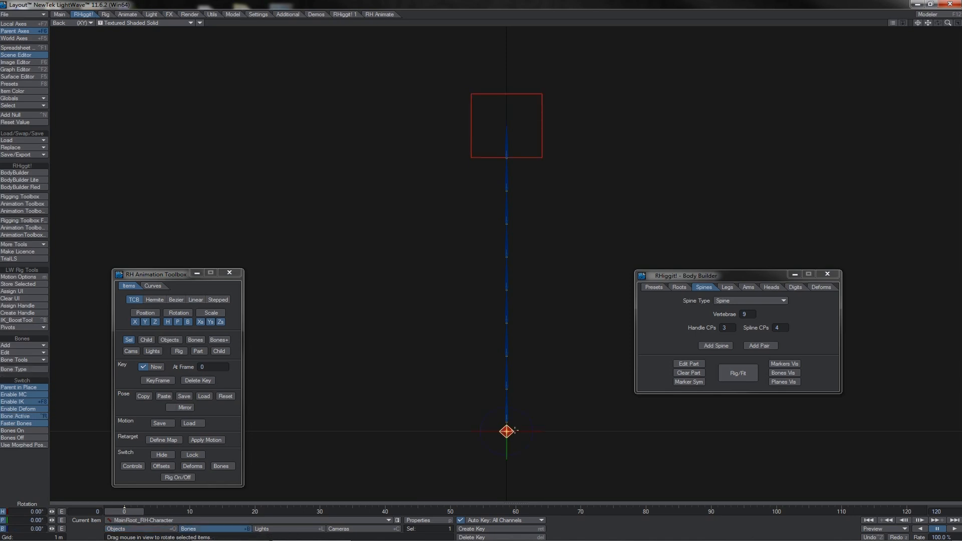
{"action": "key", "text": "t"}
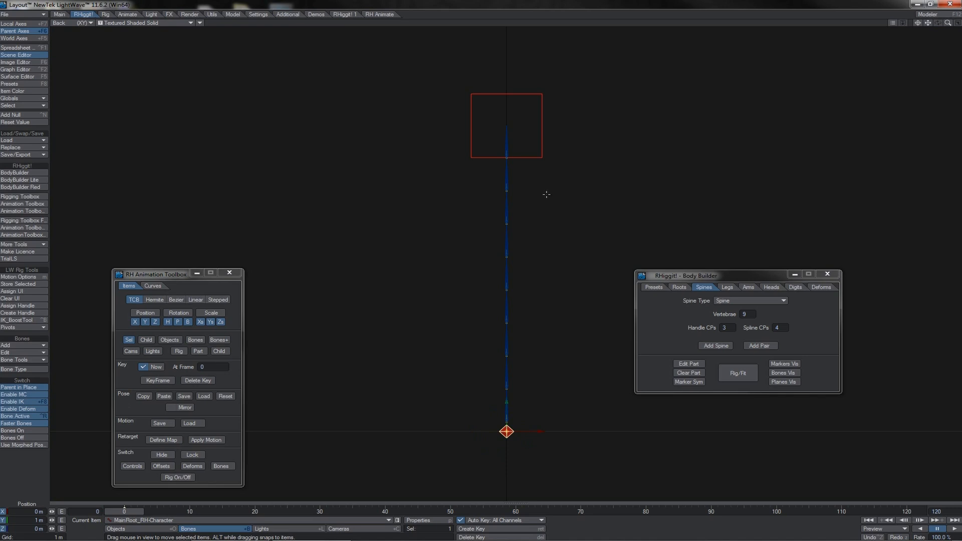
{"action": "left_click_drag", "start_coordinate": [561, 335], "coordinate": [514, 301]}
{"action": "left_click_drag", "start_coordinate": [446, 261], "coordinate": [481, 266]}
{"action": "key", "text": "ctrl+z"}
Examine the parent of Spine1_IKG_RH-Character in its motion options and locate Spine1_RootItem_RH-Character in the Scene Editor
{"action": "left_click_drag", "start_coordinate": [0, 82], "coordinate": [305, 71]}
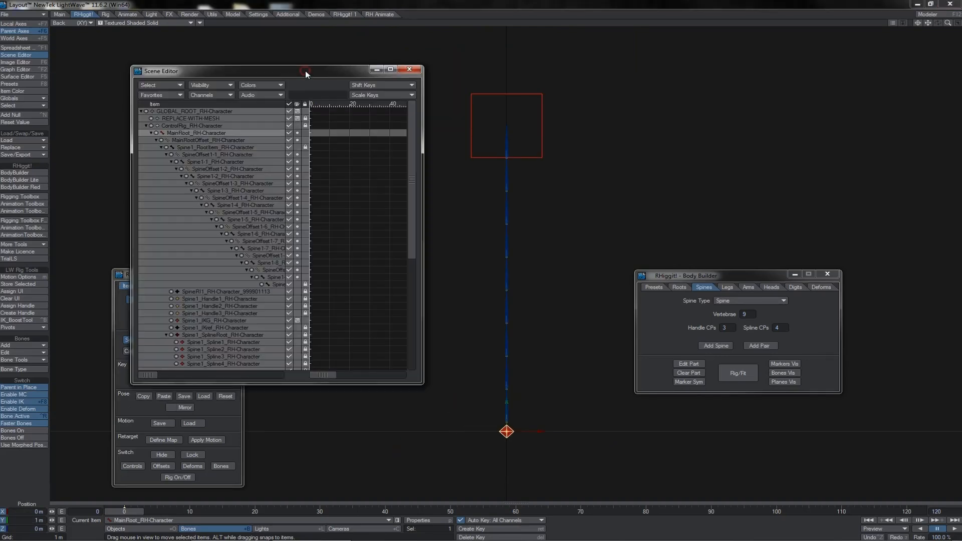
{"action": "left_click", "coordinate": [231, 320]}
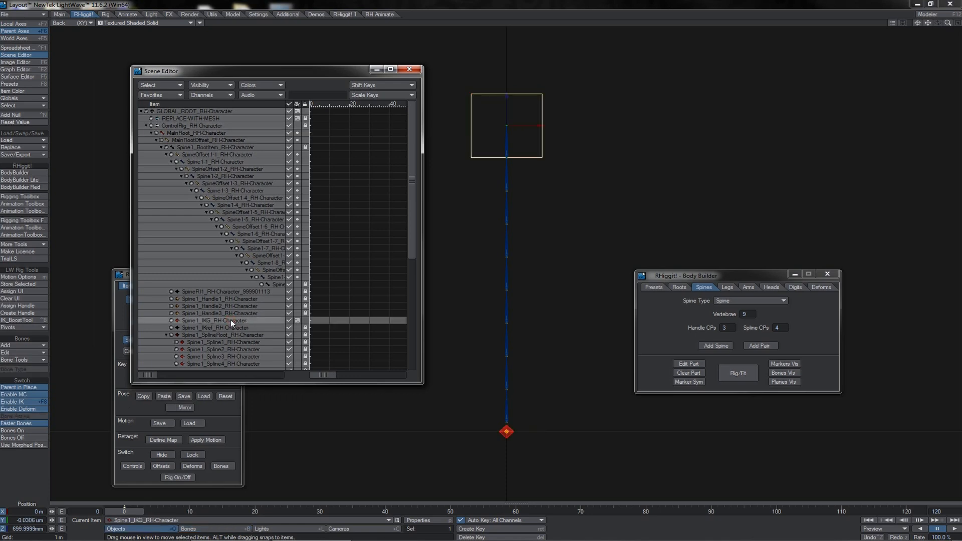
{"action": "key", "text": "m"}
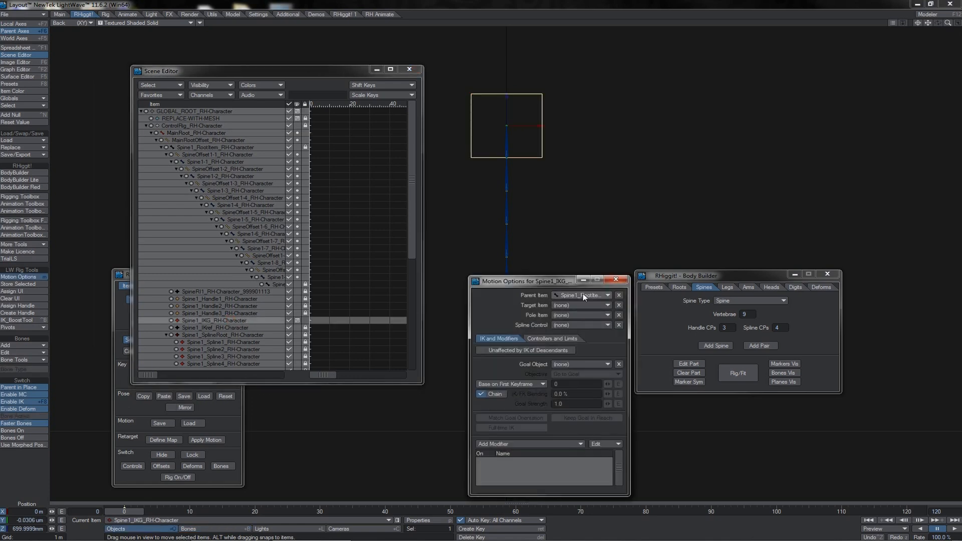
{"action": "left_click", "coordinate": [616, 279]}
{"action": "left_click", "coordinate": [230, 147]}
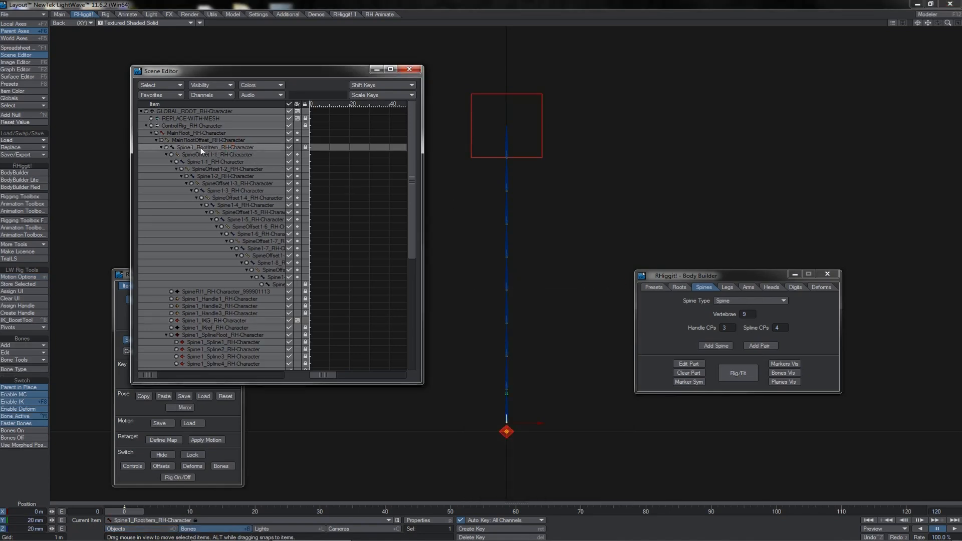
Reparent Spine1_IKG_RH-Character under IKControls_RH-Character in the scene hierarchy and close the Scene Editor
{"action": "left_click", "coordinate": [206, 319]}
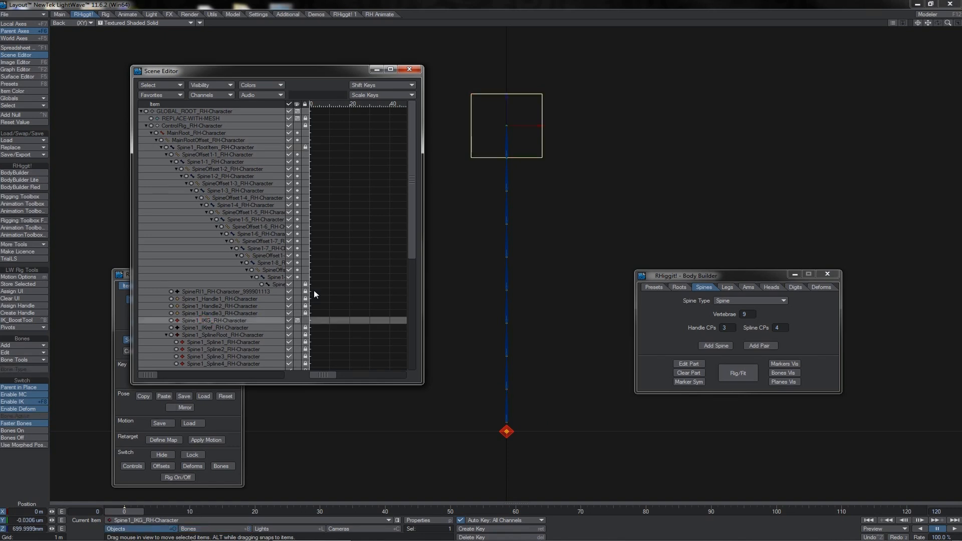
{"action": "left_click_drag", "start_coordinate": [413, 251], "coordinate": [413, 329]}
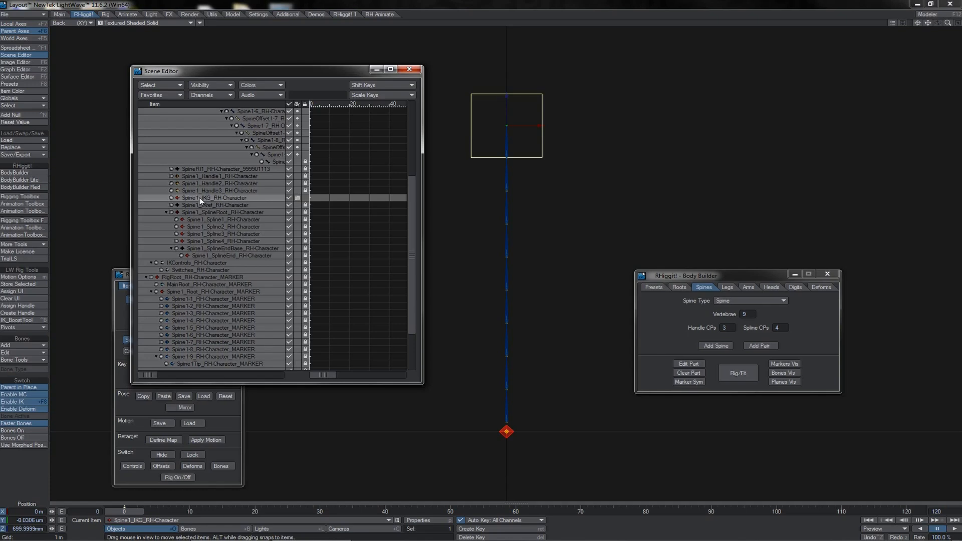
{"action": "left_click_drag", "start_coordinate": [199, 197], "coordinate": [187, 269]}
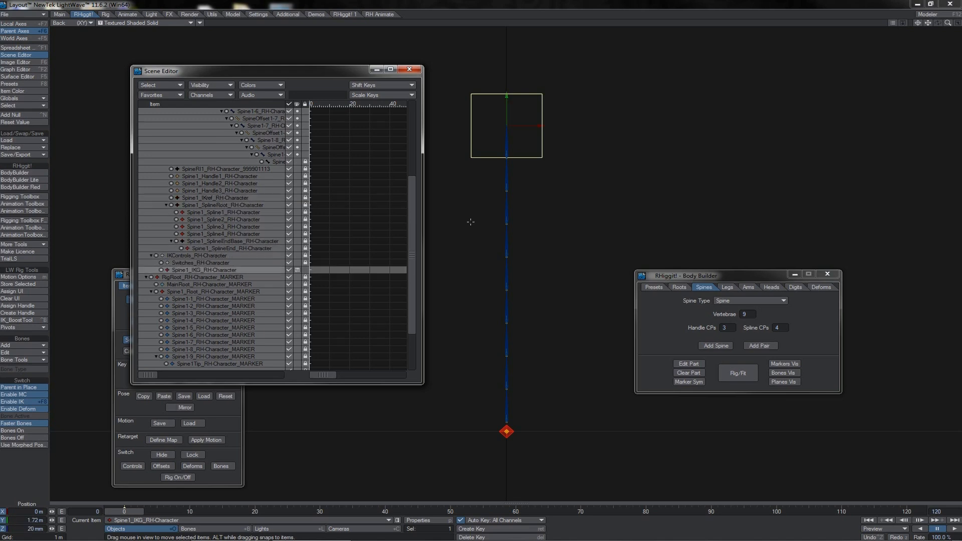
{"action": "left_click", "coordinate": [409, 68]}
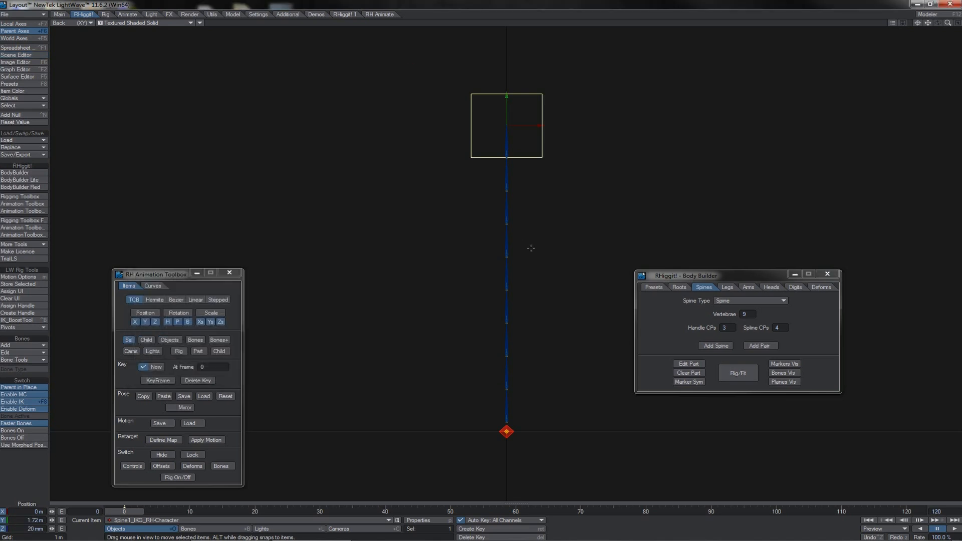
Move the main root to about -243 mm X and 922 mm Y to test the reparented IK goal, and undo the move
{"action": "left_click", "coordinate": [514, 431]}
{"action": "left_click_drag", "start_coordinate": [551, 395], "coordinate": [495, 402]}
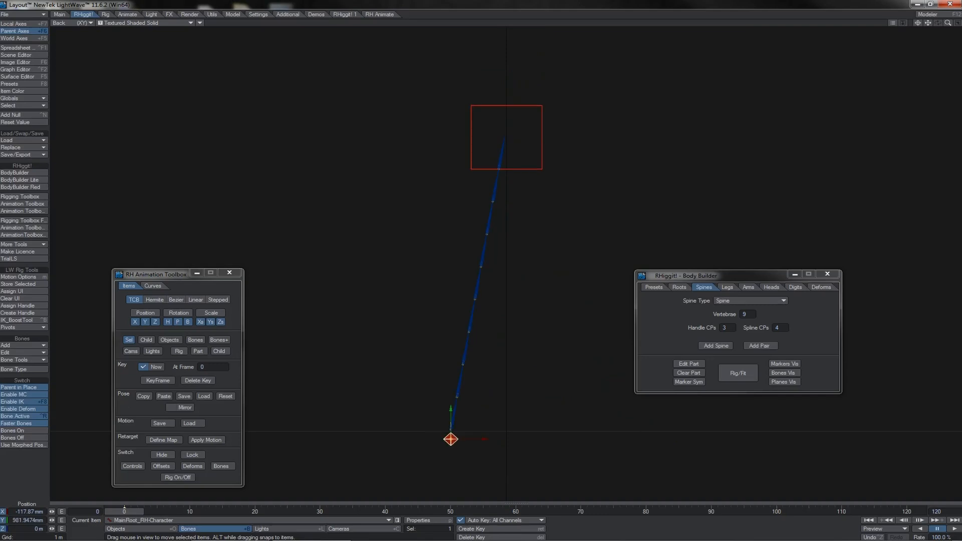
{"action": "left_click_drag", "start_coordinate": [450, 439], "coordinate": [393, 461]}
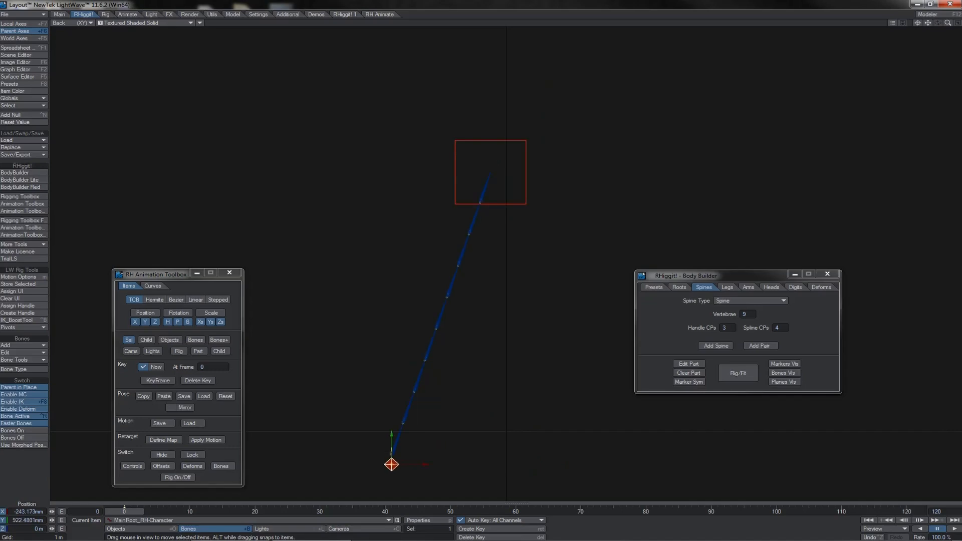
{"action": "key", "text": "ctrl+z"}
Switch the rig to fitting mode and back on to refit it with the reparented IK goal
{"action": "left_click", "coordinate": [748, 373]}
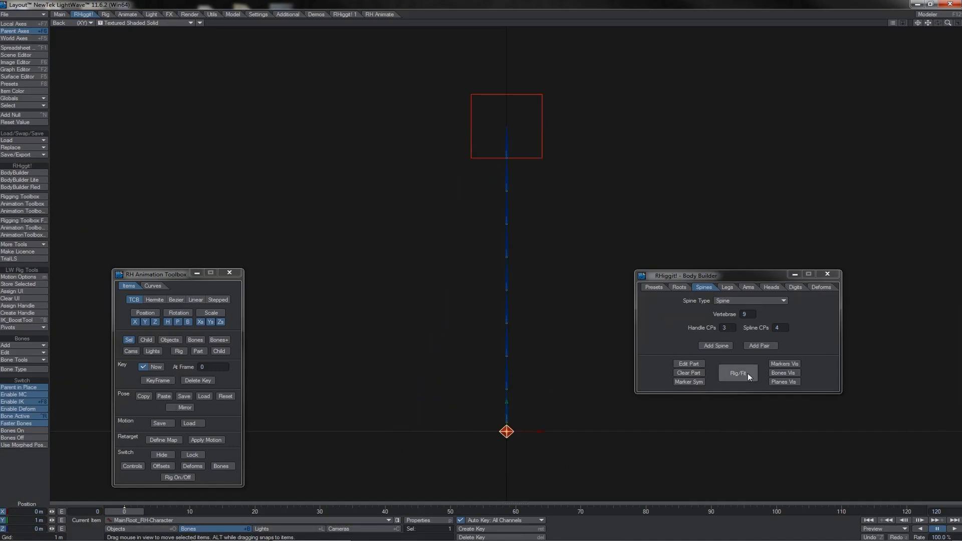
{"action": "left_click", "coordinate": [747, 374]}
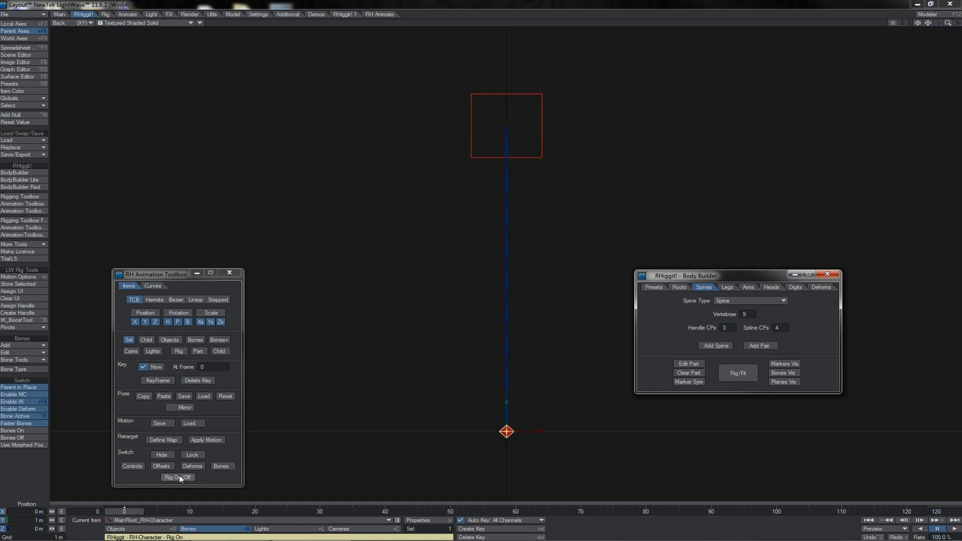
Move the main root sideways and up, and rotate it to about 71° bank to bend the spine
{"action": "left_click_drag", "start_coordinate": [506, 431], "coordinate": [535, 429]}
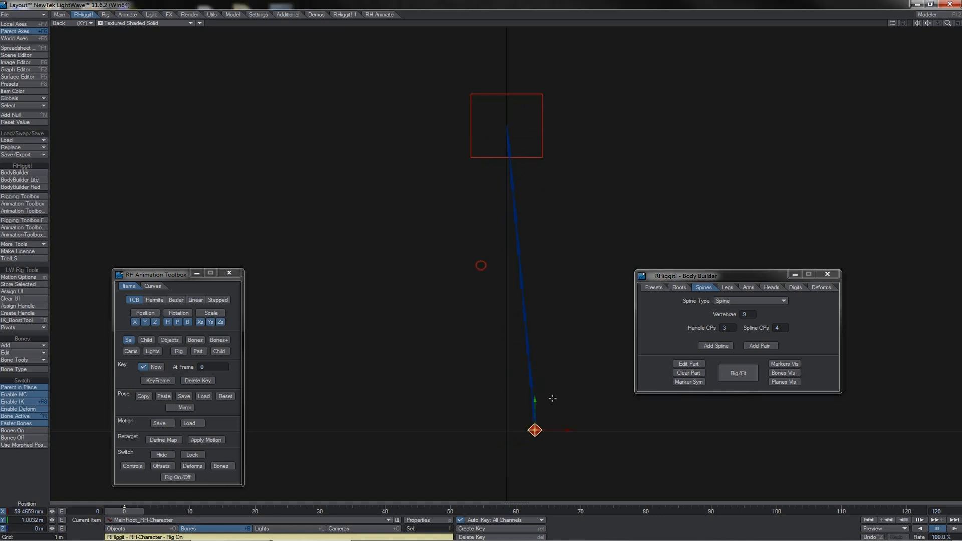
{"action": "key", "text": "ctrl+z"}
{"action": "left_click_drag", "start_coordinate": [553, 396], "coordinate": [391, 399]}
{"action": "key", "text": "y"}
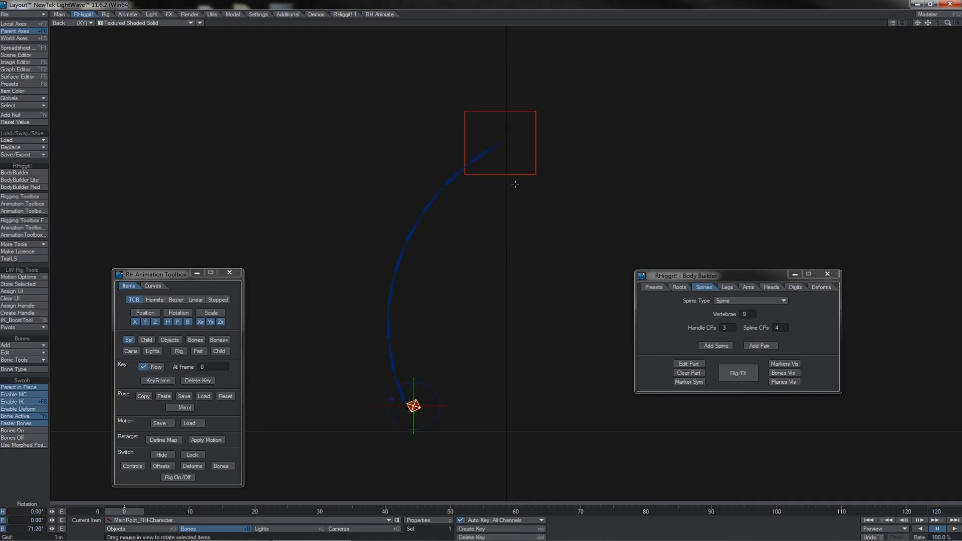
Move the IK goal back and forth, leaving it farther from the root and slightly lower
{"action": "left_click", "coordinate": [531, 177]}
{"action": "key", "text": "t"}
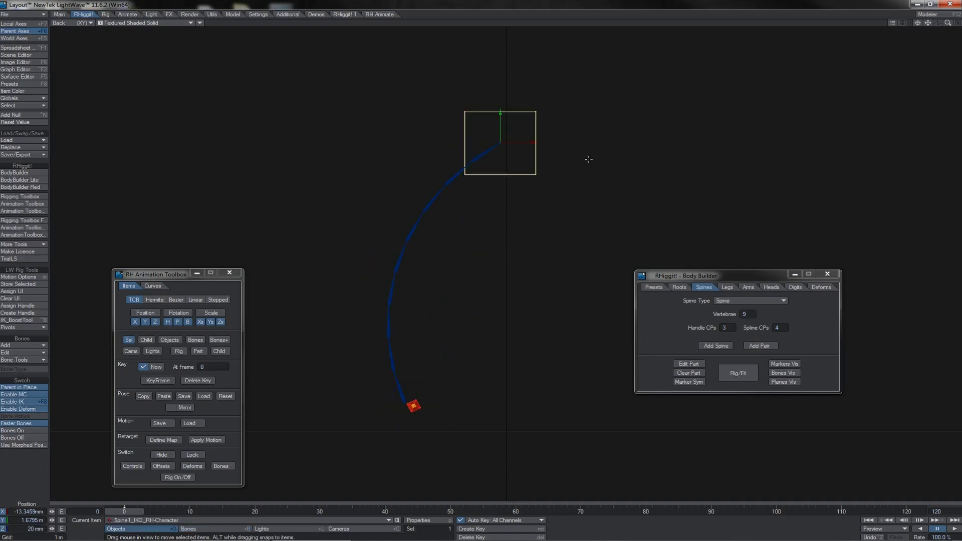
{"action": "left_click_drag", "start_coordinate": [588, 156], "coordinate": [477, 143]}
{"action": "left_click_drag", "start_coordinate": [390, 129], "coordinate": [555, 164]}
Select the main root and move it slightly down to adjust the spine's bend
{"action": "left_click", "coordinate": [415, 406]}
{"action": "key", "text": "y"}
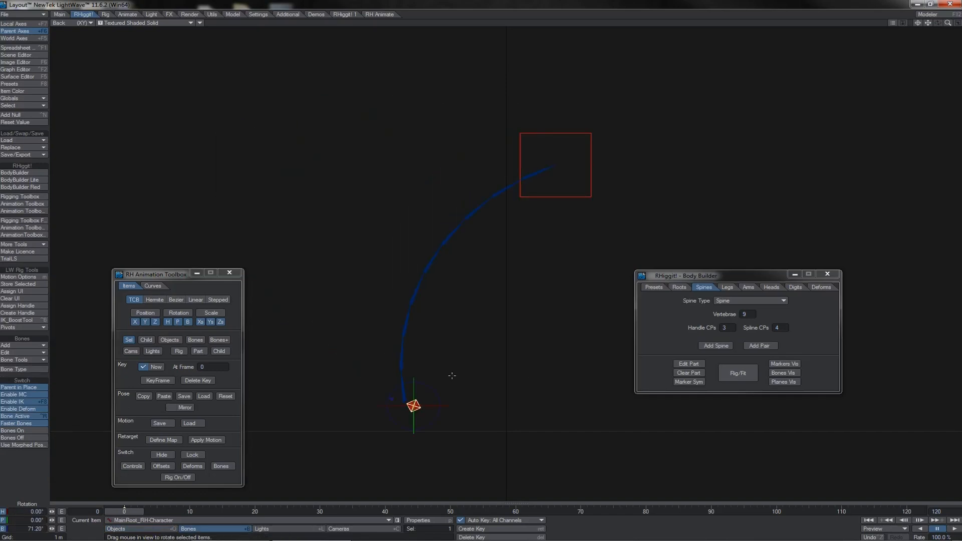
{"action": "key", "text": "t"}
{"action": "mouse_move", "coordinate": [452, 375]}
{"action": "left_mouse_down"}
{"action": "mouse_move", "coordinate": [530, 362]}
{"action": "mouse_move", "coordinate": [666, 398]}
{"action": "mouse_move", "coordinate": [678, 370]}
{"action": "mouse_move", "coordinate": [605, 414]}
{"action": "mouse_move", "coordinate": [425, 377]}
{"action": "mouse_move", "coordinate": [444, 393]}
{"action": "left_mouse_up"}
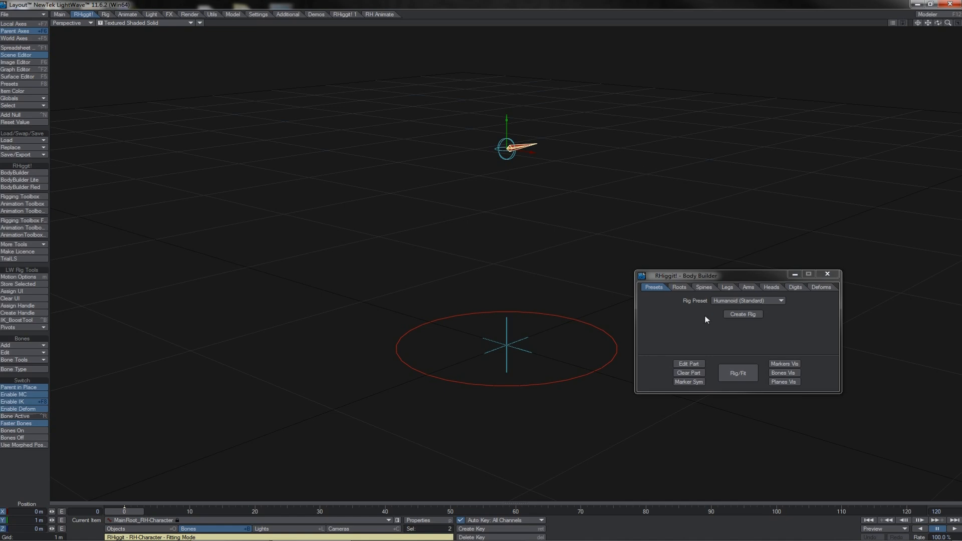
Create a rig from the Quadruped (Digitigrade) preset
{"action": "left_click", "coordinate": [724, 301]}
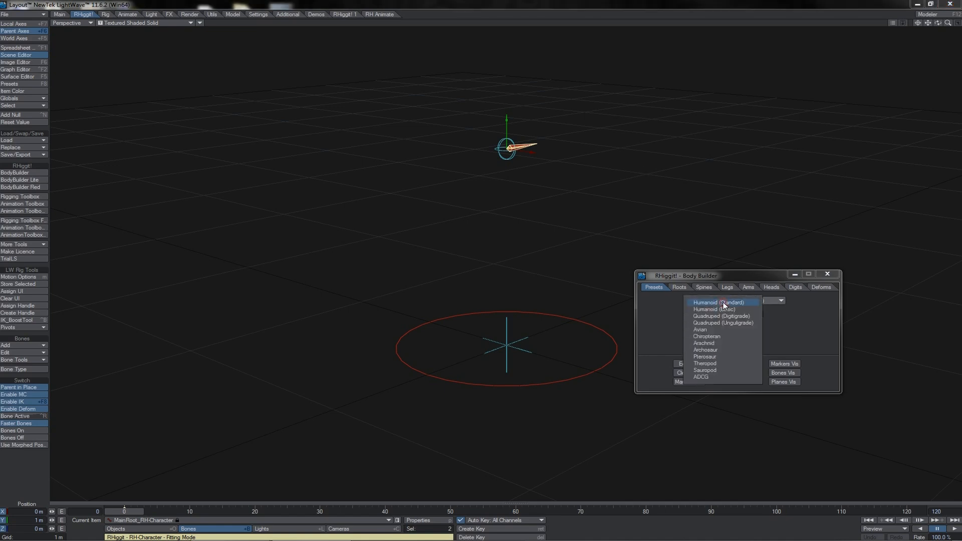
{"action": "left_click", "coordinate": [752, 320]}
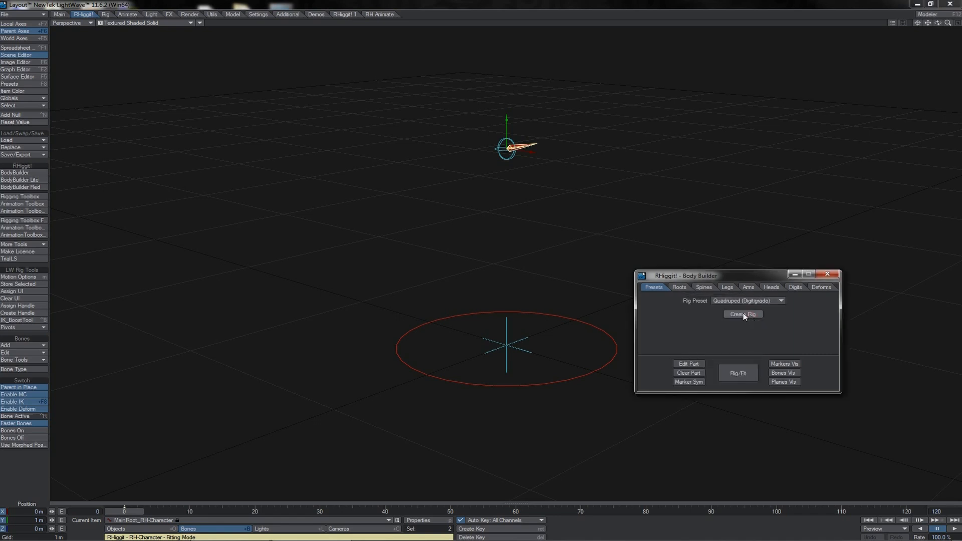
{"action": "left_click", "coordinate": [743, 315]}
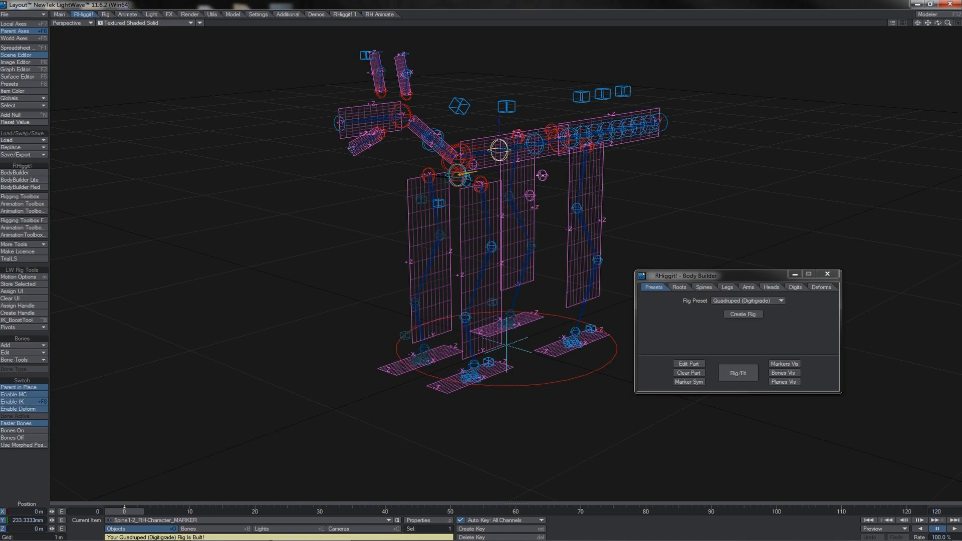
Set the selected spine part's control to IK and turn the quadruped rig on
{"action": "left_click", "coordinate": [688, 363]}
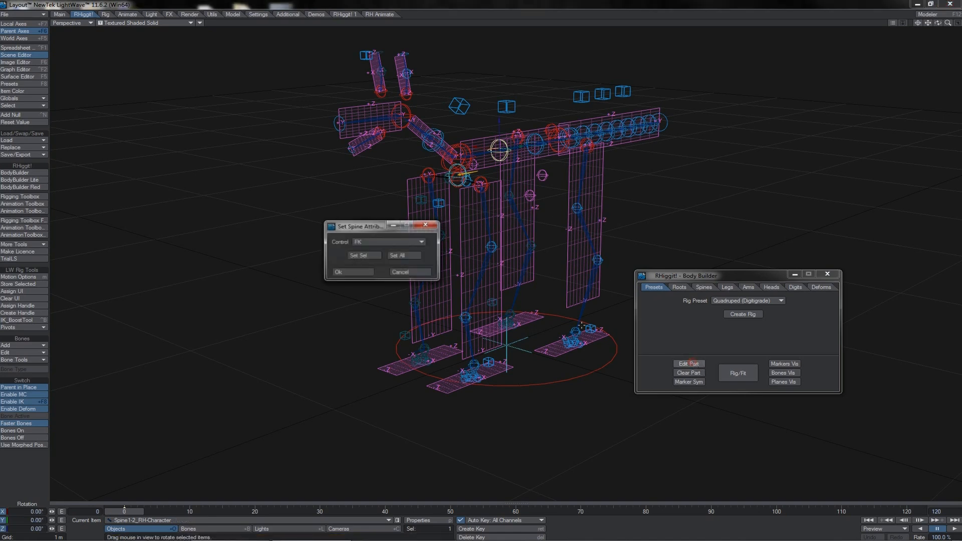
{"action": "left_click", "coordinate": [373, 241]}
{"action": "left_click", "coordinate": [370, 249]}
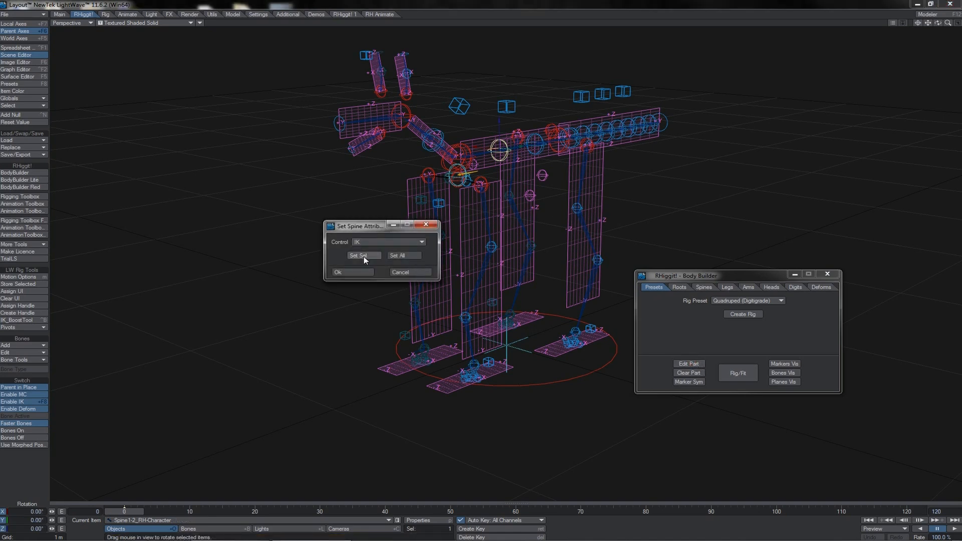
{"action": "left_click", "coordinate": [364, 256]}
{"action": "left_click", "coordinate": [358, 274]}
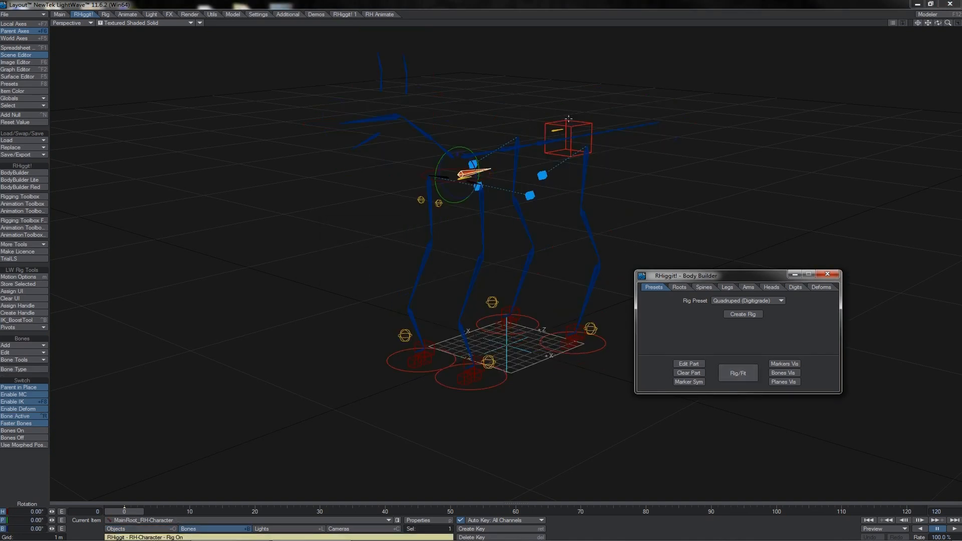
Try moving the spine's IK goal up and down in the Right view, and undo the move
{"action": "key", "text": "3"}
{"action": "left_click", "coordinate": [615, 131]}
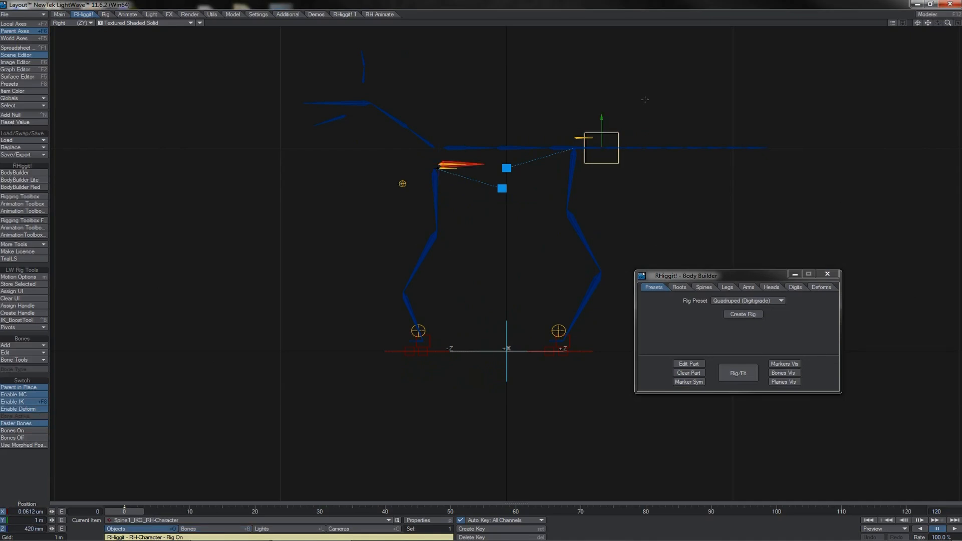
{"action": "left_click_drag", "start_coordinate": [646, 99], "coordinate": [646, 120]}
{"action": "left_click_drag", "start_coordinate": [600, 168], "coordinate": [583, 81]}
{"action": "key", "text": "ctrl+z"}
Try moving the main root and rotating it to about 2° heading and -22° pitch to bend the spine
{"action": "key", "text": "shift+b"}
{"action": "key", "text": "y"}
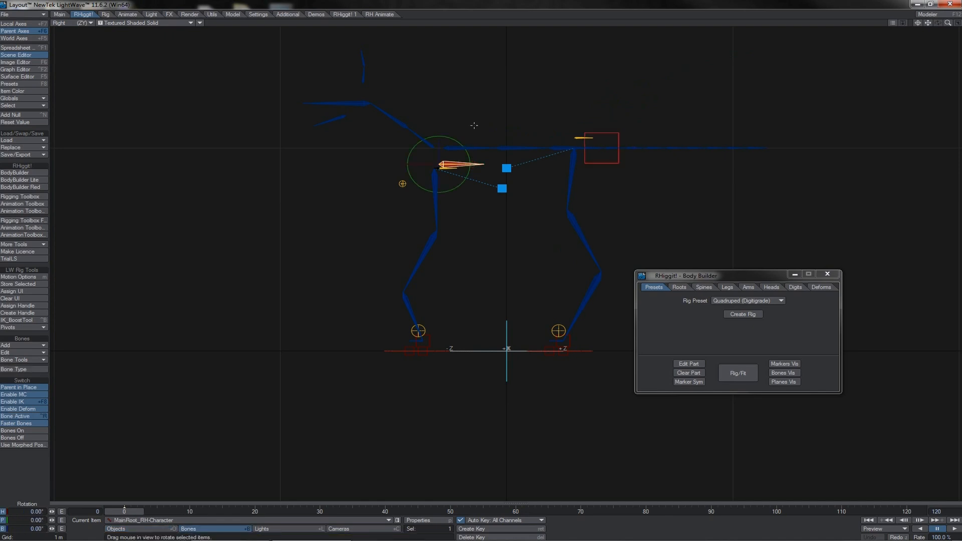
{"action": "key", "text": "t"}
{"action": "left_click_drag", "start_coordinate": [483, 106], "coordinate": [590, 132]}
{"action": "key", "text": "y"}
{"action": "key", "text": "7"}
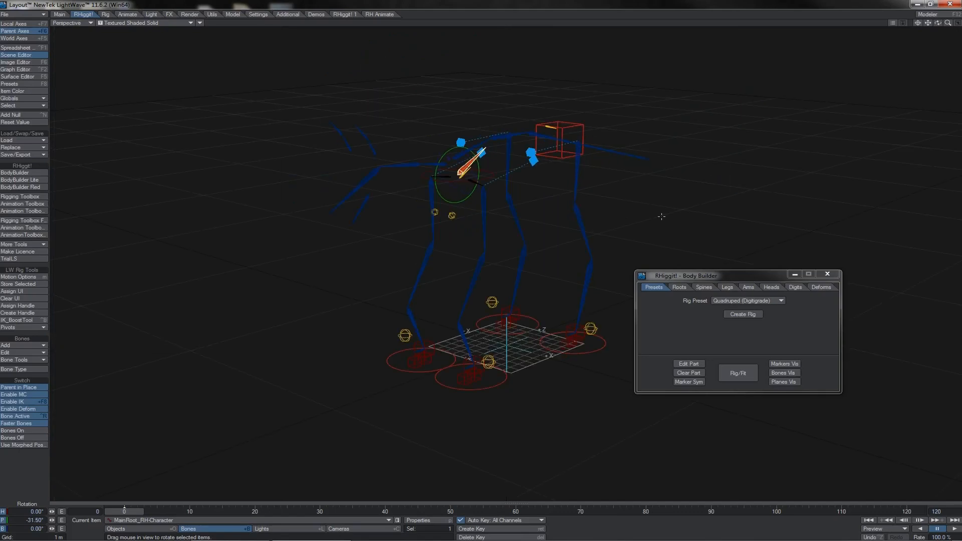
{"action": "left_click_drag", "start_coordinate": [661, 217], "coordinate": [670, 264]}
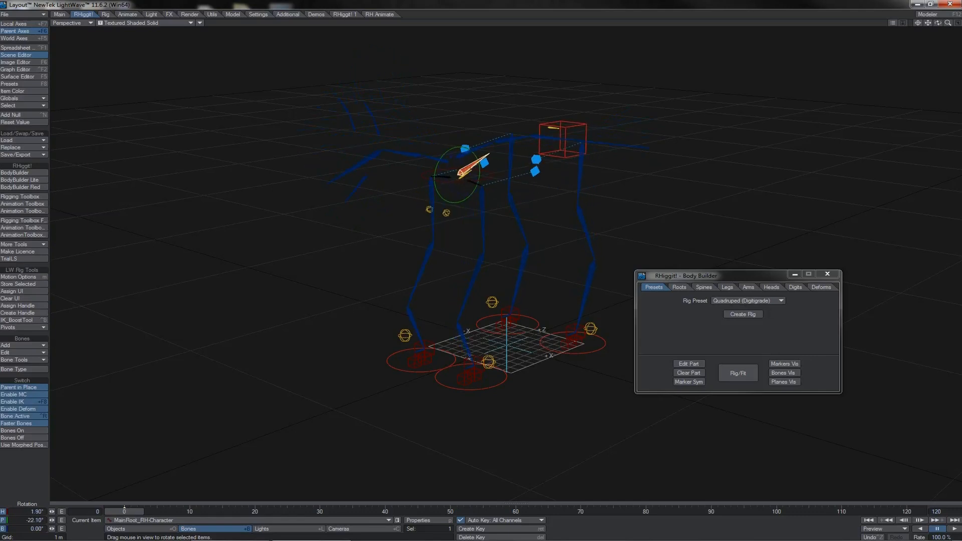
Try lowering the spine's IK goal and rotating it to about 8° heading and 19° pitch, and undo the posing
{"action": "left_click", "coordinate": [586, 126]}
{"action": "key", "text": "t"}
{"action": "left_click_drag", "start_coordinate": [647, 111], "coordinate": [627, 65]}
{"action": "mouse_move", "coordinate": [627, 66]}
{"action": "right_mouse_down"}
{"action": "mouse_move", "coordinate": [628, 108]}
{"action": "mouse_move", "coordinate": [628, 65]}
{"action": "right_mouse_up"}
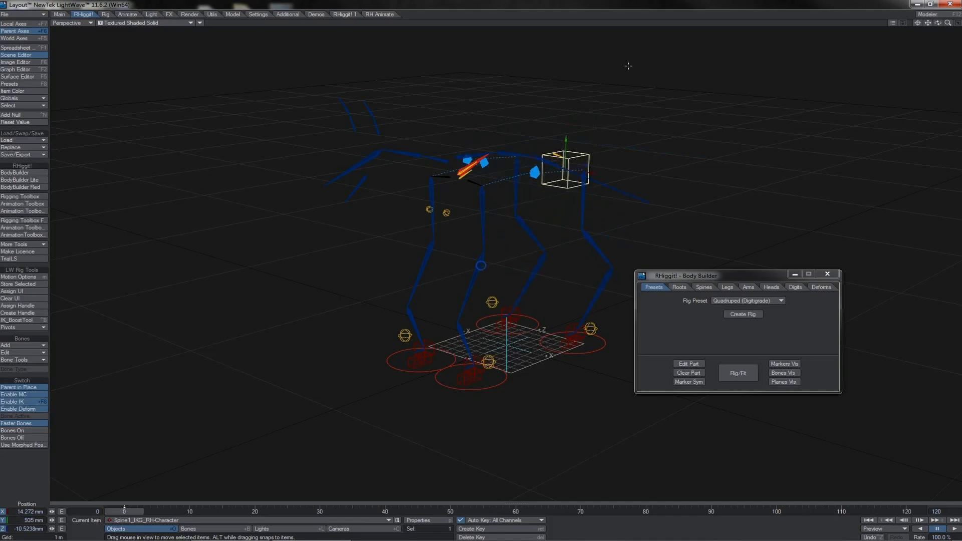
{"action": "key", "text": "y"}
{"action": "left_click_drag", "start_coordinate": [648, 114], "coordinate": [669, 161]}
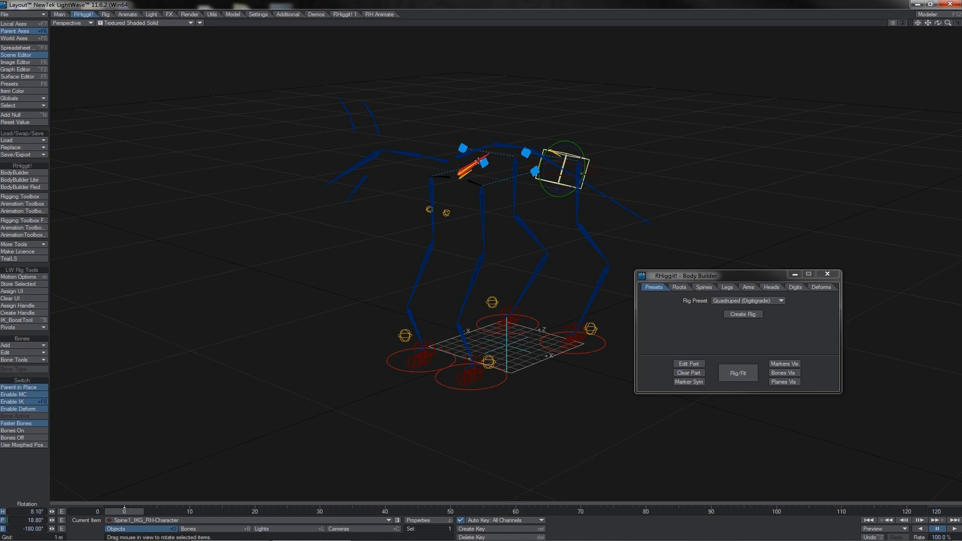
{"action": "key", "text": "ctrl+z"}
Edit the head part's attributes, changing its control from FK to a handle
{"action": "left_click", "coordinate": [426, 135]}
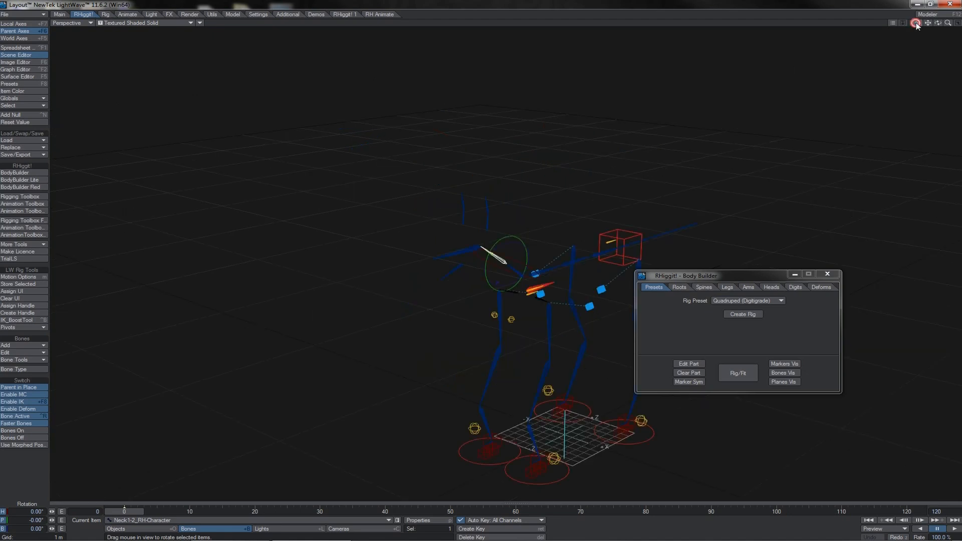
{"action": "left_click_drag", "start_coordinate": [947, 23], "coordinate": [885, 17]}
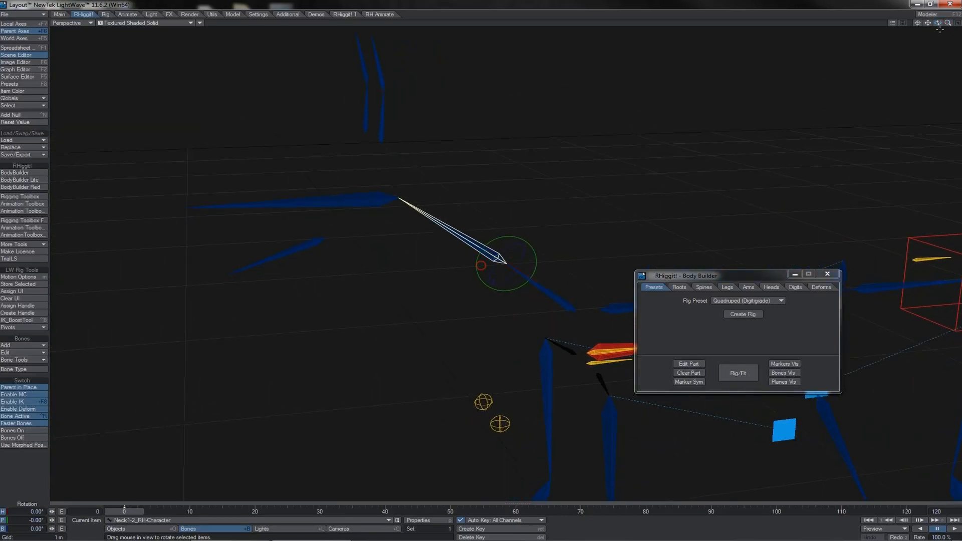
{"action": "left_click", "coordinate": [703, 287]}
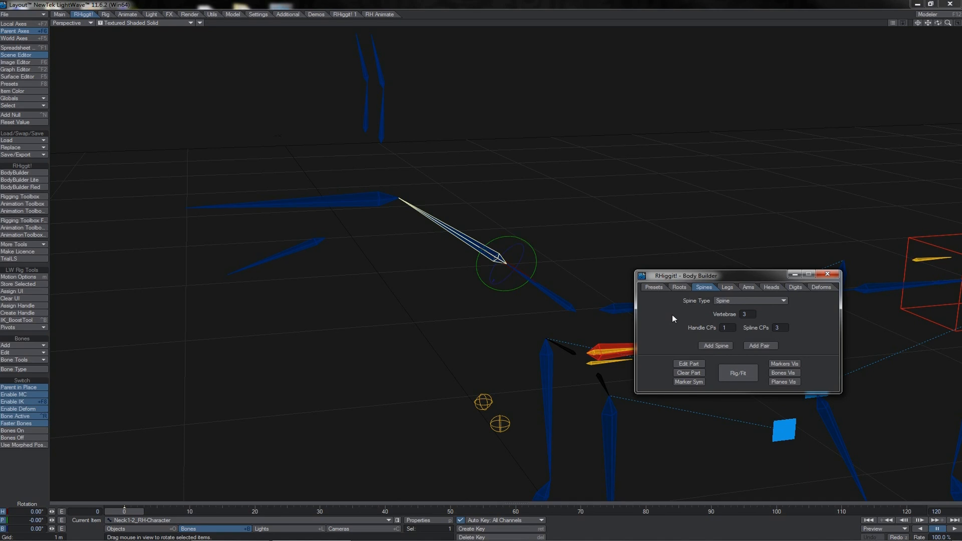
{"action": "left_click", "coordinate": [365, 197]}
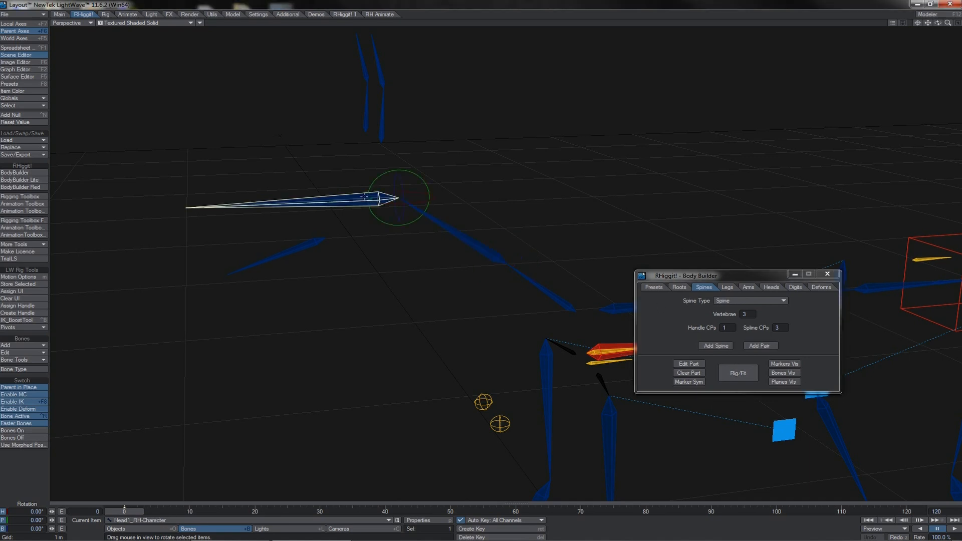
{"action": "left_click", "coordinate": [687, 364]}
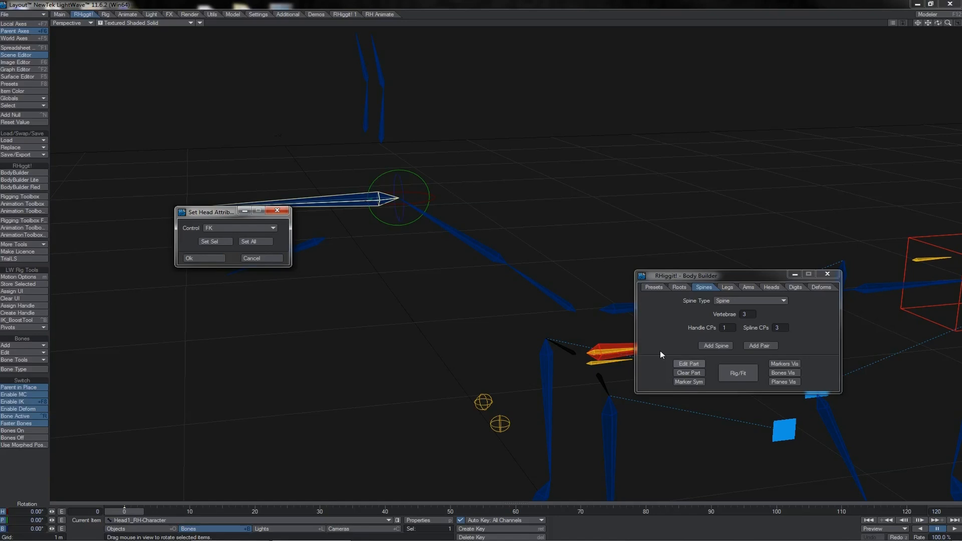
{"action": "left_click", "coordinate": [252, 228]}
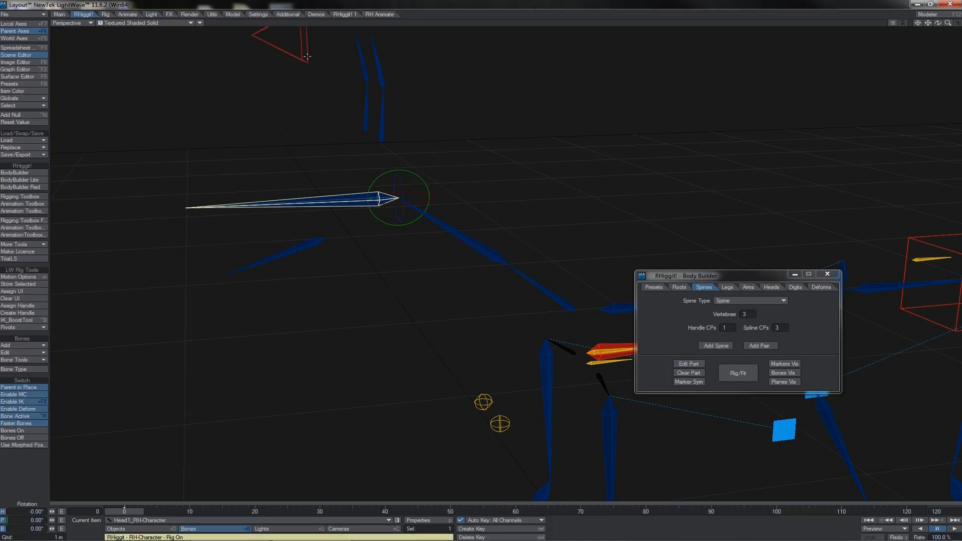
Try pitching the main root to about -16° and banking it to about -5°, undoing each rotation
{"action": "left_click", "coordinate": [605, 346]}
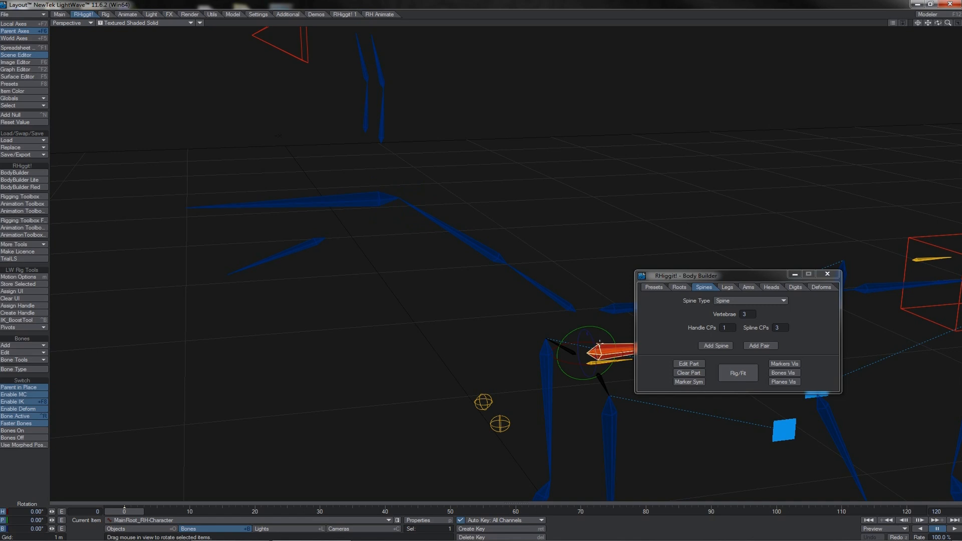
{"action": "mouse_move", "coordinate": [598, 328]}
{"action": "left_mouse_down"}
{"action": "mouse_move", "coordinate": [620, 334]}
{"action": "mouse_move", "coordinate": [593, 328]}
{"action": "mouse_move", "coordinate": [600, 319]}
{"action": "mouse_move", "coordinate": [604, 344]}
{"action": "mouse_move", "coordinate": [597, 327]}
{"action": "left_mouse_up"}
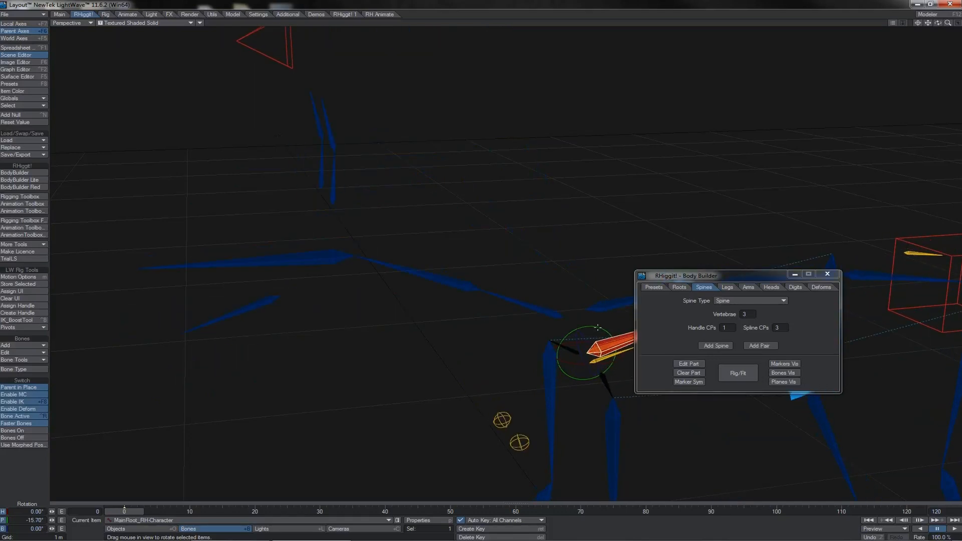
{"action": "key", "text": "ctrl+z"}
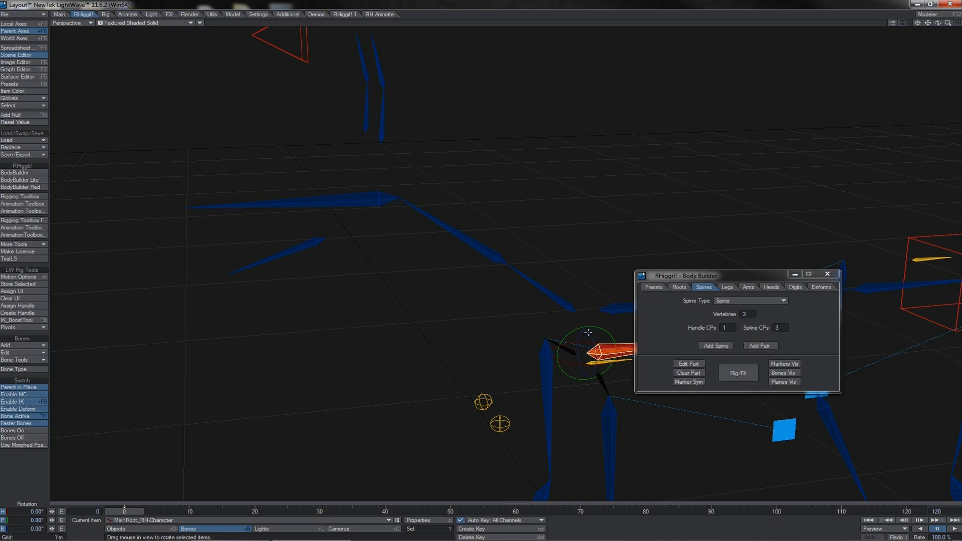
{"action": "left_click_drag", "start_coordinate": [588, 332], "coordinate": [583, 342]}
{"action": "key", "text": "ctrl+z"}
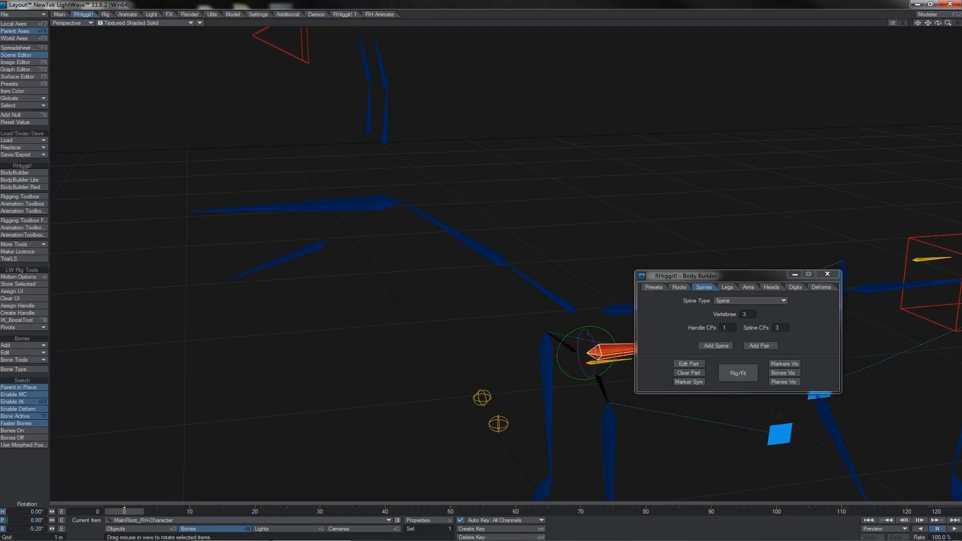
Select the head handle and set the bone icon size to 162 in the display preferences
{"action": "left_click", "coordinate": [490, 249]}
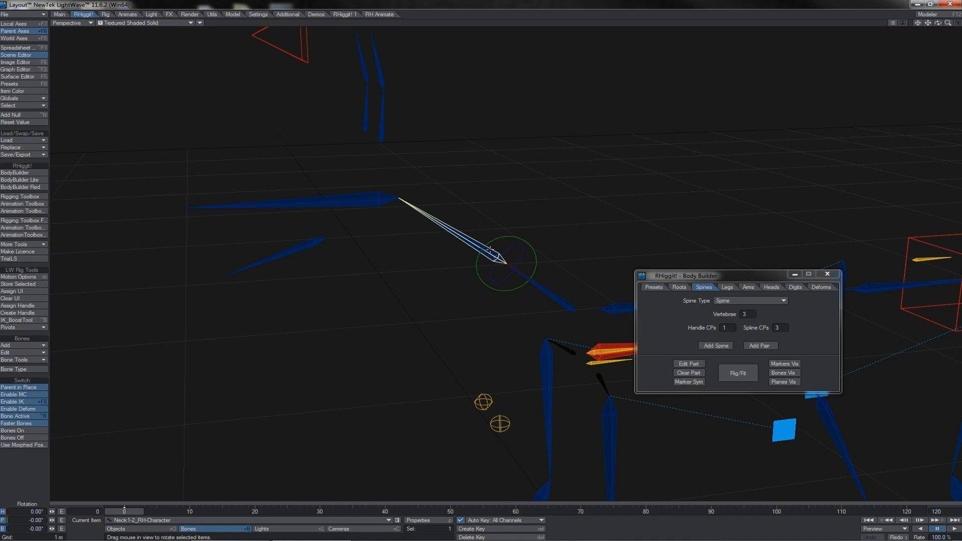
{"action": "left_click", "coordinate": [379, 203]}
{"action": "left_click", "coordinate": [471, 242]}
{"action": "left_click", "coordinate": [300, 59]}
{"action": "key", "text": "d"}
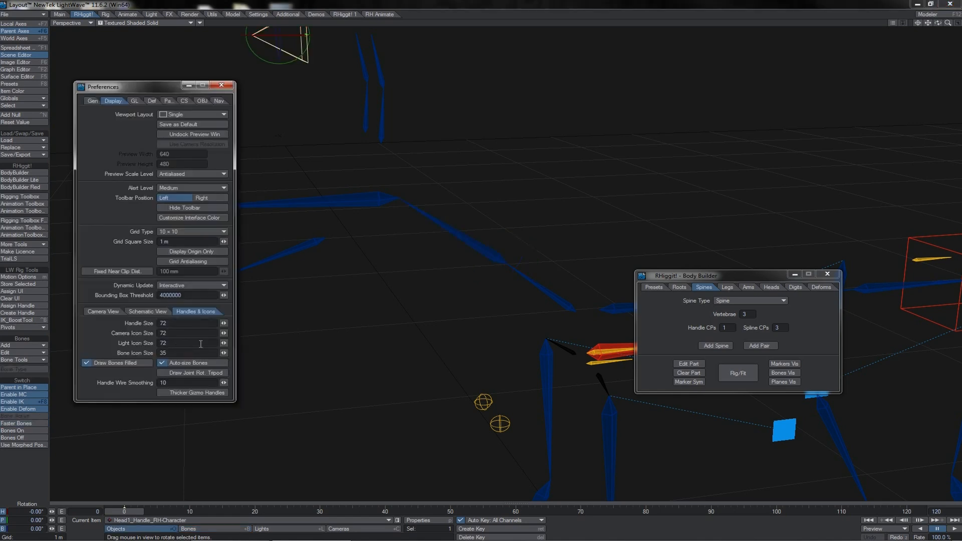
{"action": "left_click_drag", "start_coordinate": [224, 356], "coordinate": [286, 355]}
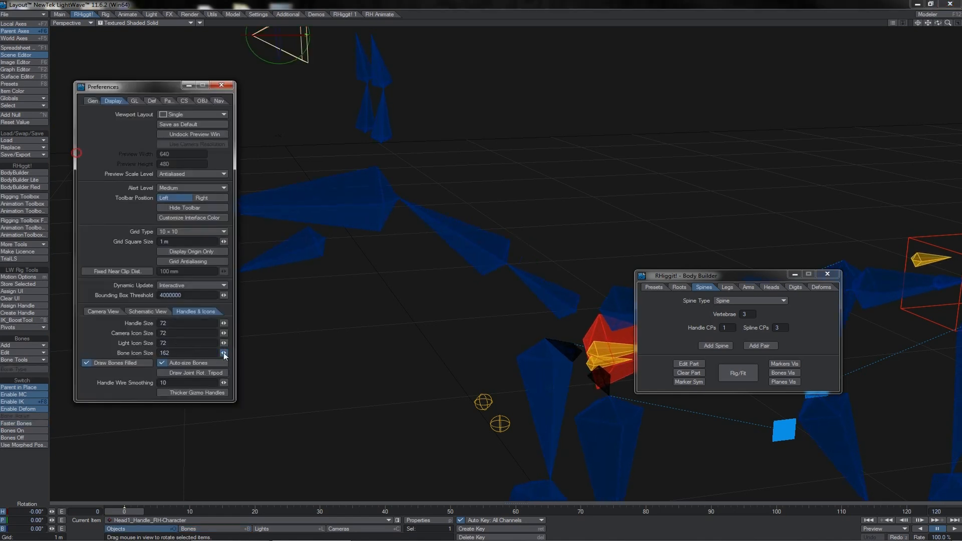
{"action": "left_click", "coordinate": [222, 85]}
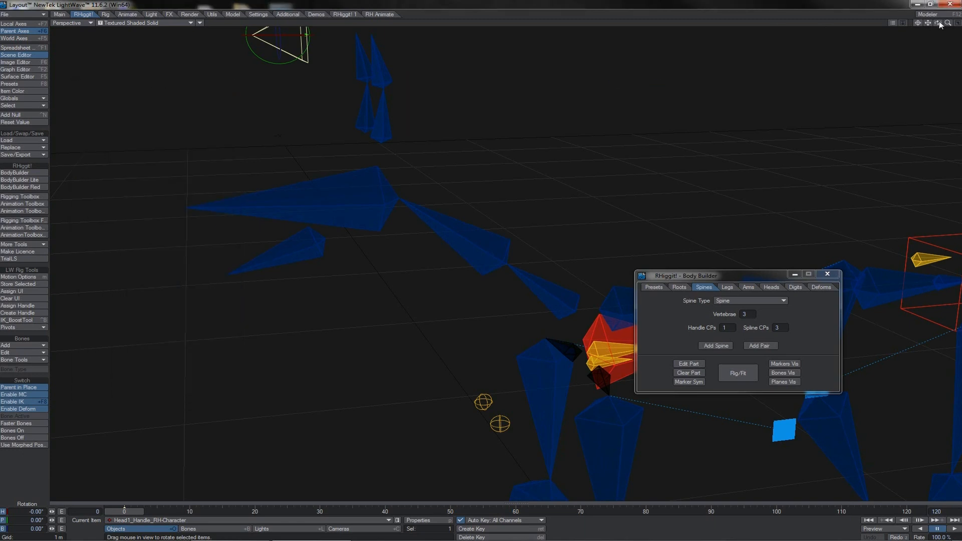
Try banking the head handle to about 51°, check the upper neck bone's rotation, and undo the bank
{"action": "left_click_drag", "start_coordinate": [937, 22], "coordinate": [659, 97]}
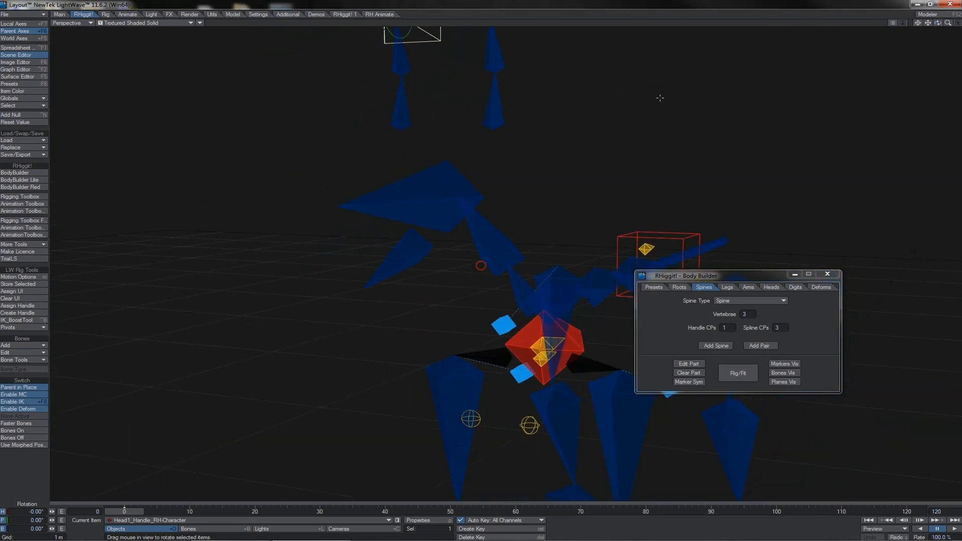
{"action": "left_click_drag", "start_coordinate": [926, 26], "coordinate": [926, 83]}
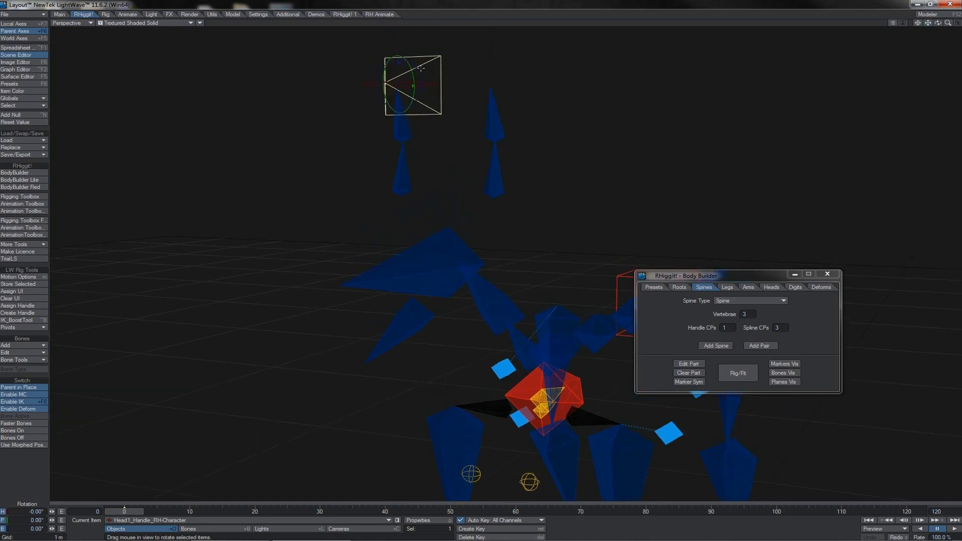
{"action": "left_click_drag", "start_coordinate": [419, 69], "coordinate": [481, 266]}
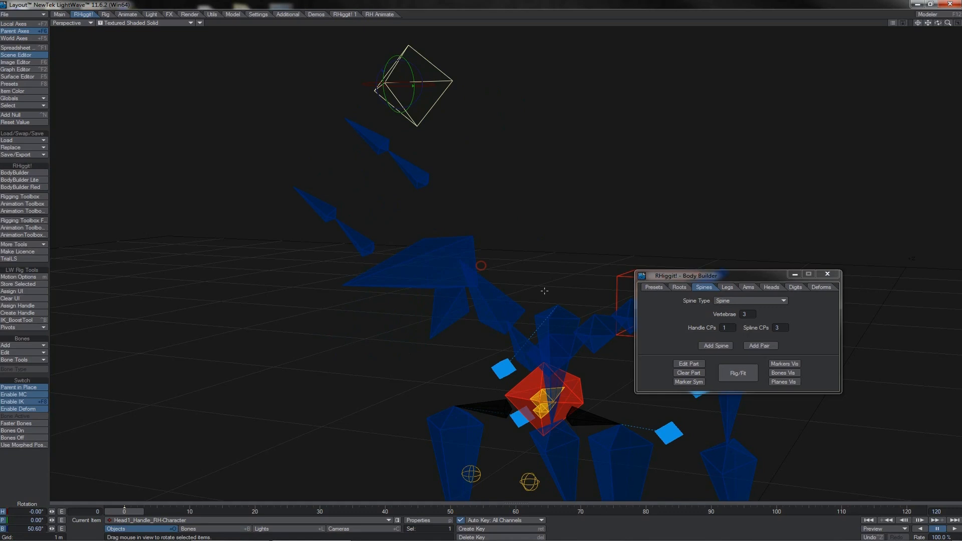
{"action": "left_click", "coordinate": [504, 301]}
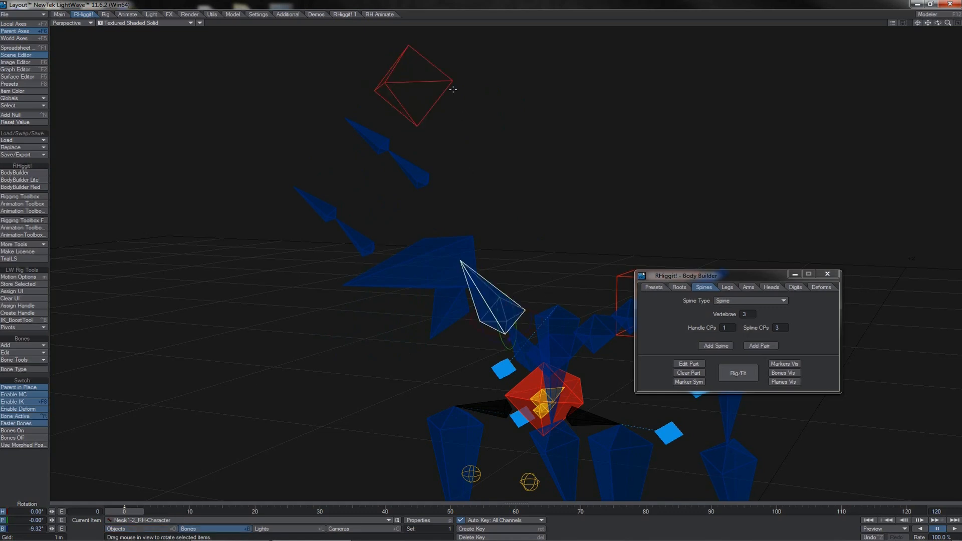
{"action": "key", "text": "ctrl+z"}
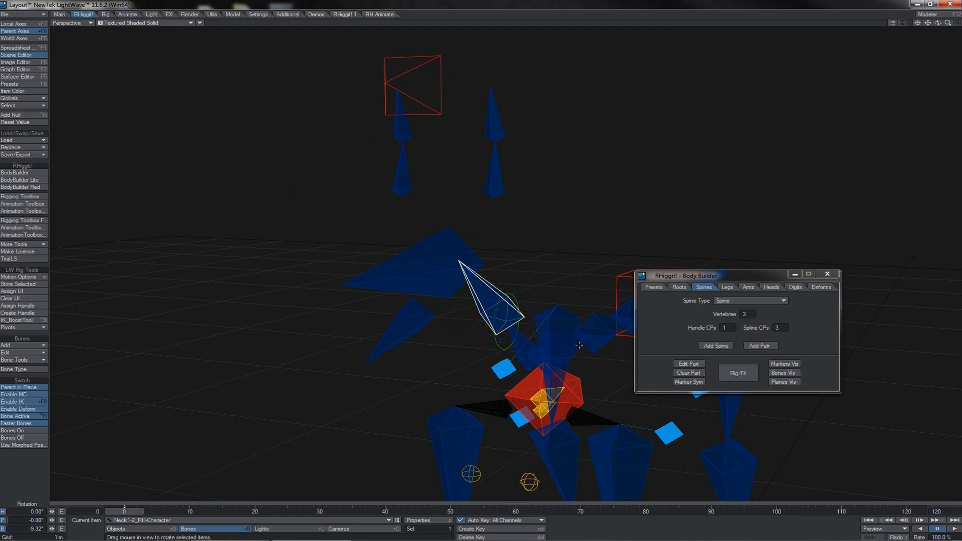
Bank the head handle back and forth, leaving it tilted, and select the upper neck bone to check its rotation
{"action": "left_click", "coordinate": [581, 384]}
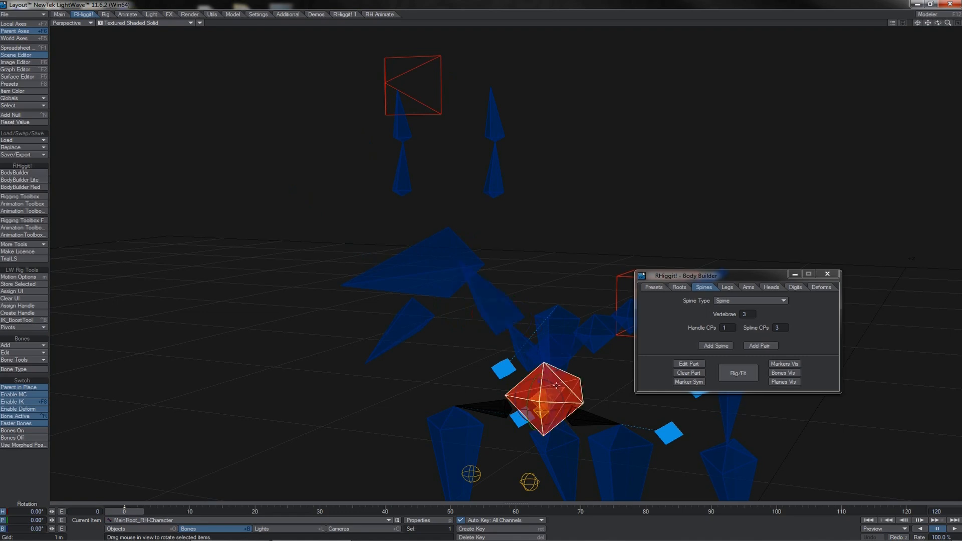
{"action": "mouse_move", "coordinate": [521, 381]}
{"action": "right_mouse_down"}
{"action": "mouse_move", "coordinate": [494, 382]}
{"action": "mouse_move", "coordinate": [533, 381]}
{"action": "right_mouse_up"}
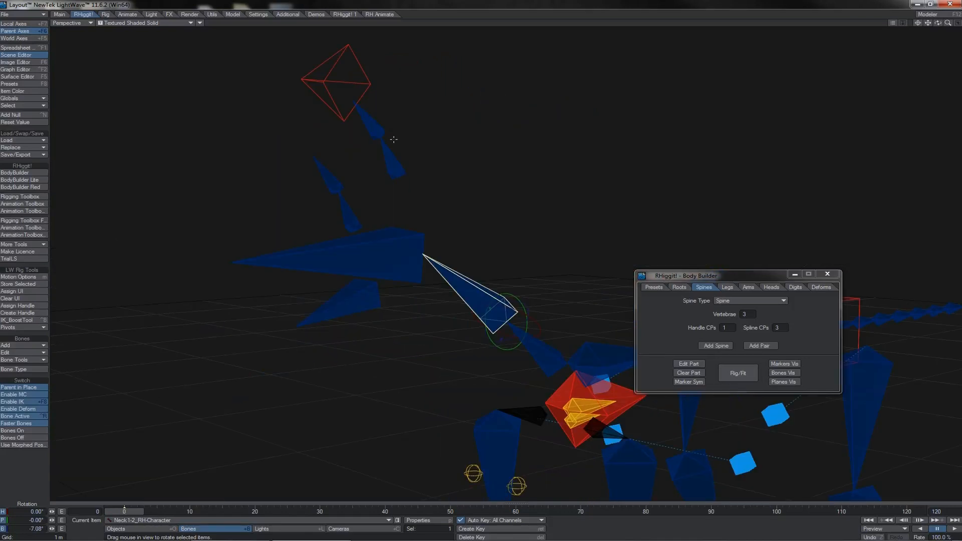
{"action": "left_click", "coordinate": [332, 62]}
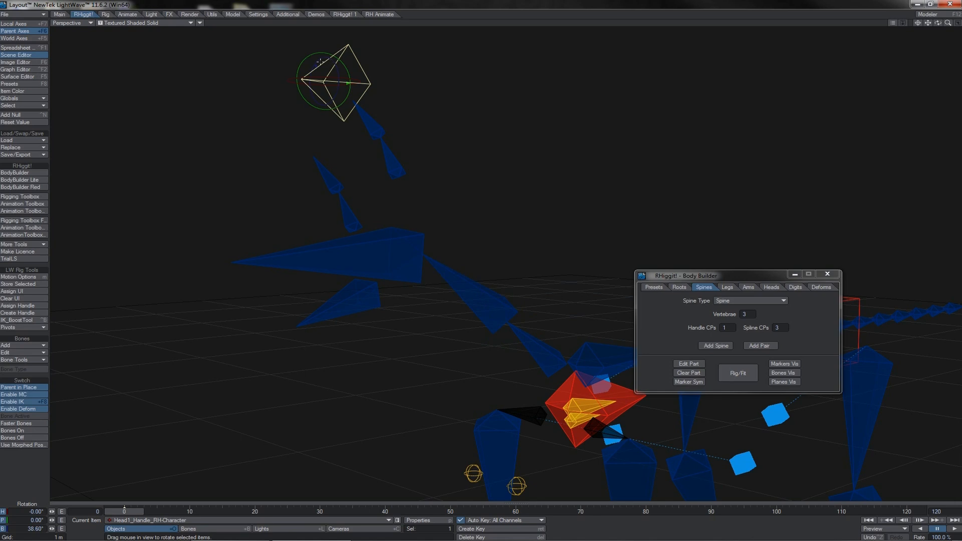
{"action": "mouse_move", "coordinate": [320, 62]}
{"action": "left_mouse_down"}
{"action": "mouse_move", "coordinate": [331, 56]}
{"action": "mouse_move", "coordinate": [320, 62]}
{"action": "left_mouse_up"}
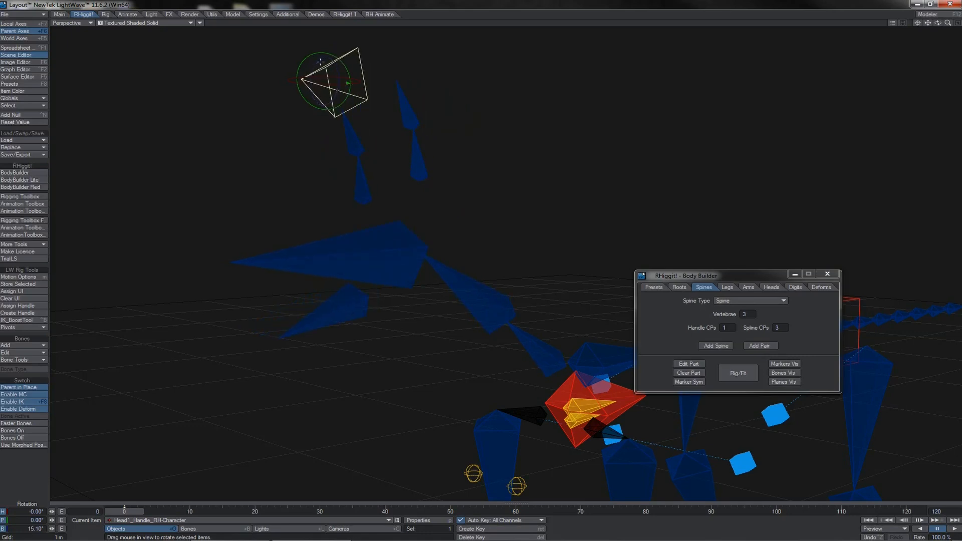
{"action": "left_click_drag", "start_coordinate": [320, 62], "coordinate": [330, 70]}
{"action": "left_click", "coordinate": [460, 277]}
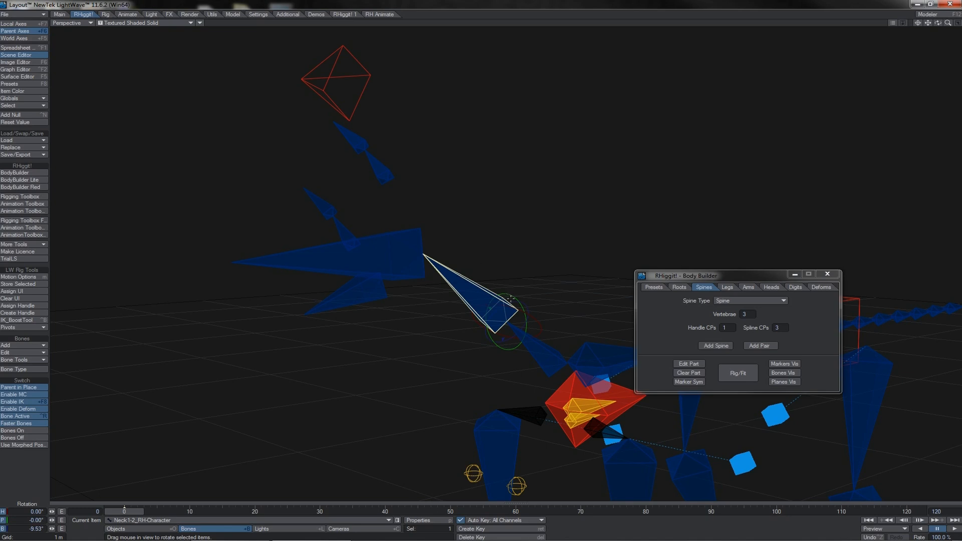
Show the offset bones from the RH Animation Toolbox and rotate the upper neck offset to about -3° pitch and -19° bank
{"action": "left_click_drag", "start_coordinate": [500, 291], "coordinate": [602, 323]}
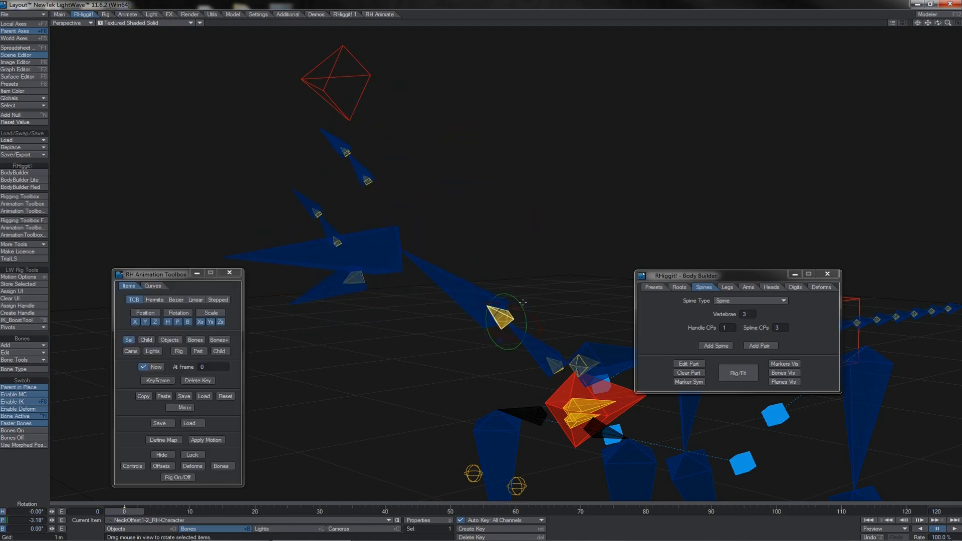
{"action": "left_click_drag", "start_coordinate": [527, 304], "coordinate": [480, 265]}
{"action": "key", "text": "ctrl+z"}
{"action": "mouse_move", "coordinate": [526, 309]}
{"action": "right_mouse_down"}
{"action": "mouse_move", "coordinate": [493, 309]}
{"action": "mouse_move", "coordinate": [512, 309]}
{"action": "right_mouse_up"}
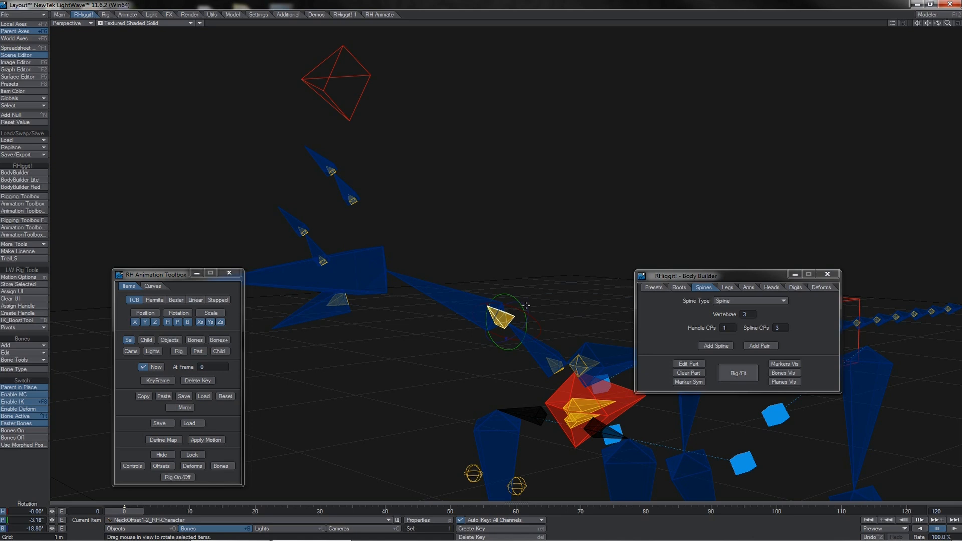
Undo the upper neck offset's last bank, select the upper neck bone, and edit the neck part to give the rig a neck handle
{"action": "key", "text": "ctrl+z"}
{"action": "left_click", "coordinate": [477, 299]}
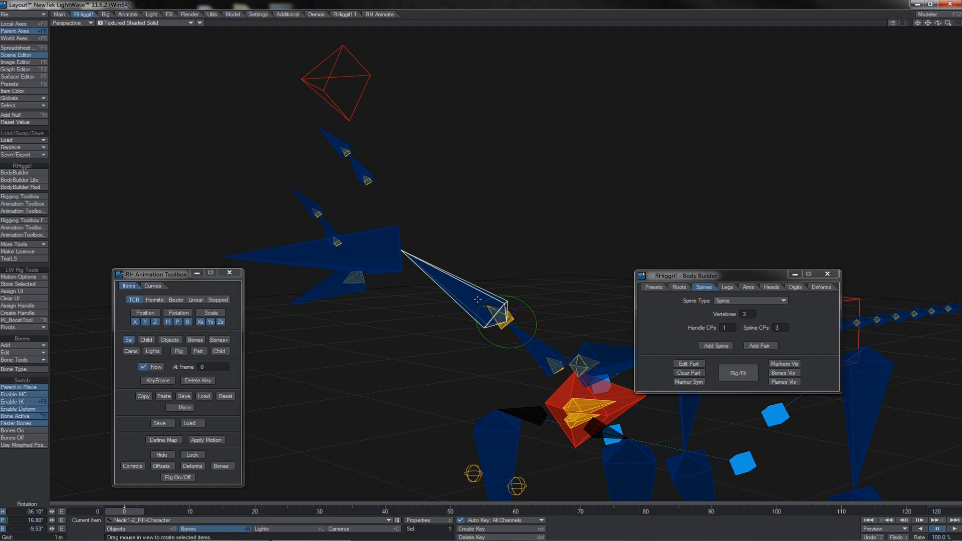
{"action": "left_click", "coordinate": [686, 364]}
{"action": "left_click", "coordinate": [364, 270]}
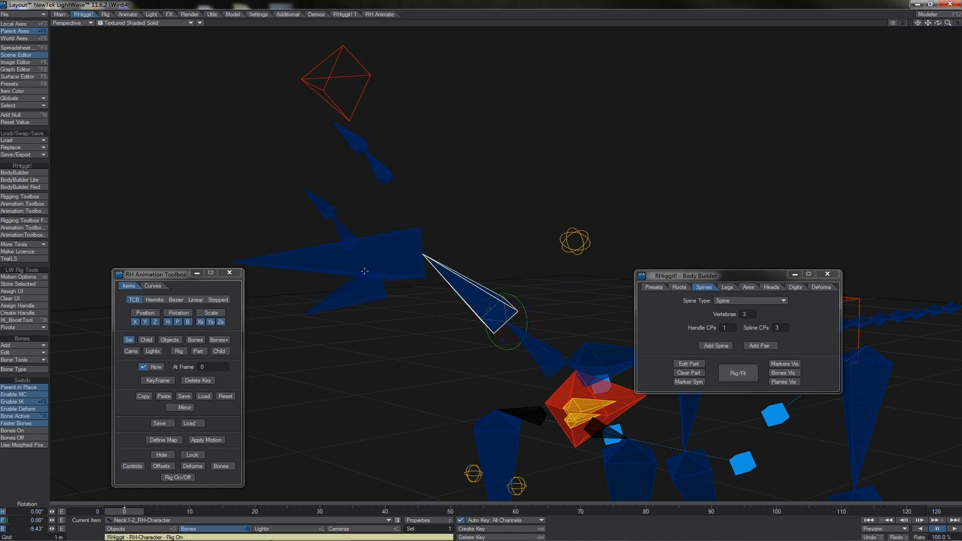
Bank the head handle in the opposite direction and select the neck handle to check its rotation
{"action": "left_click", "coordinate": [370, 80]}
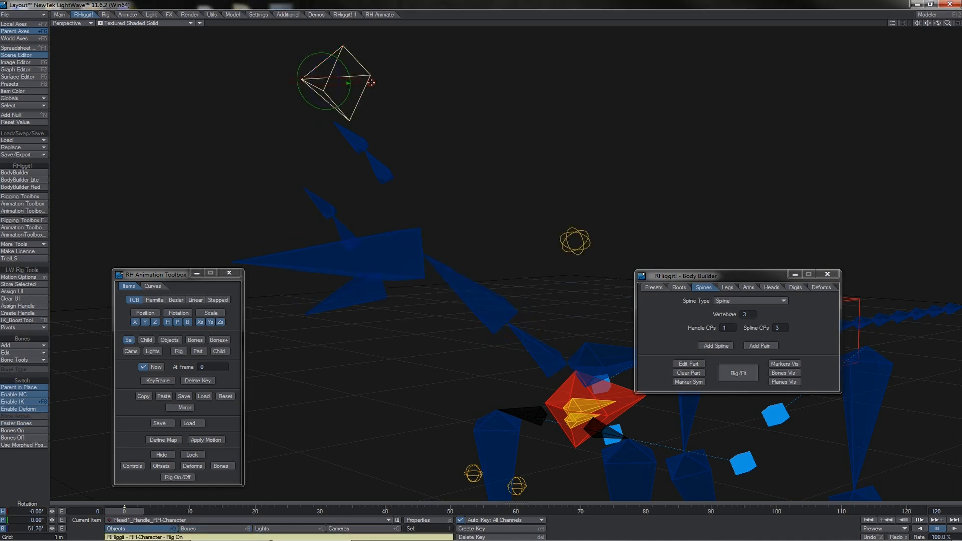
{"action": "left_click_drag", "start_coordinate": [318, 63], "coordinate": [481, 265]}
{"action": "left_click", "coordinate": [565, 237]}
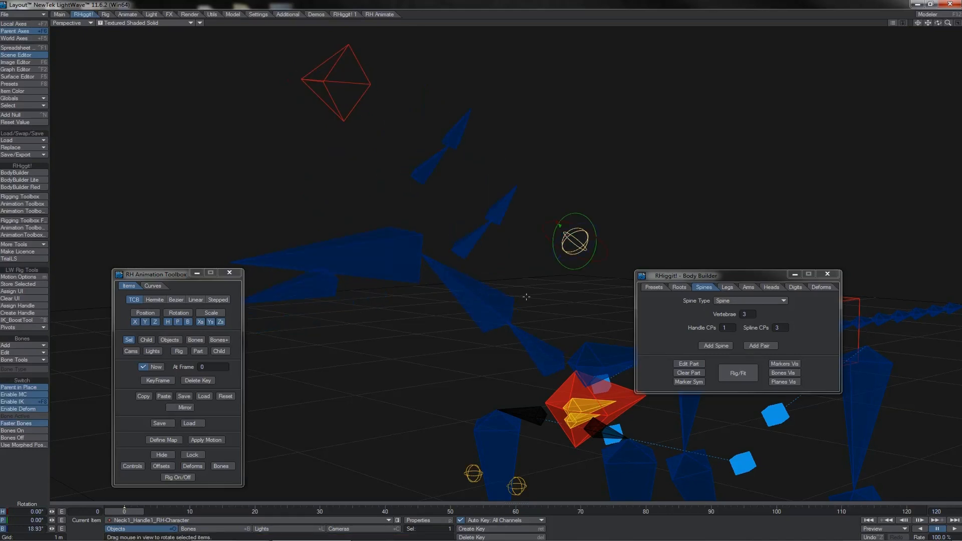
Check the upper neck bone's rotation and rotate the neck handle to about 20° heading and 13° pitch
{"action": "left_click", "coordinate": [501, 316]}
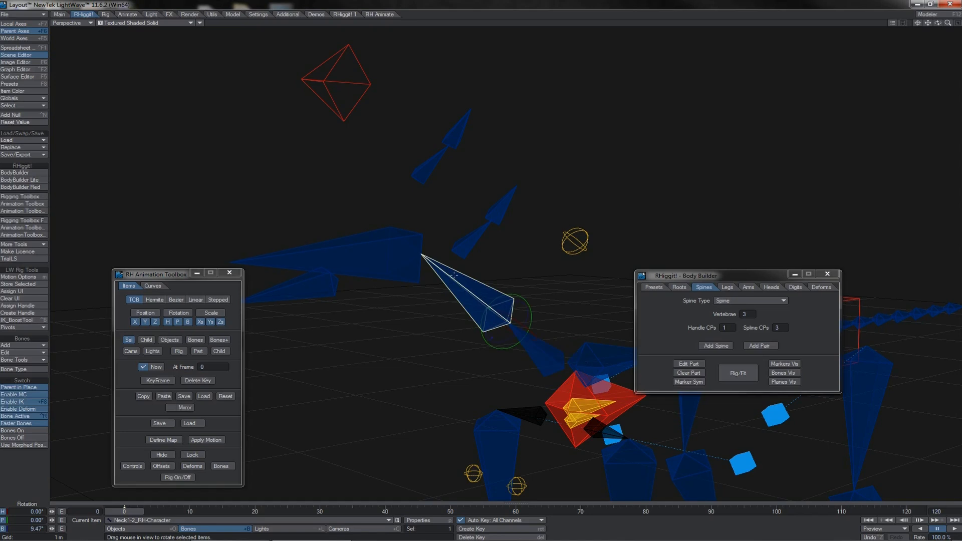
{"action": "left_click", "coordinate": [578, 243]}
{"action": "left_click_drag", "start_coordinate": [646, 220], "coordinate": [604, 232]}
Show the offset bones and rotate the upper neck offset to about -18° heading, -13° pitch and -35° bank
{"action": "left_click", "coordinate": [168, 465]}
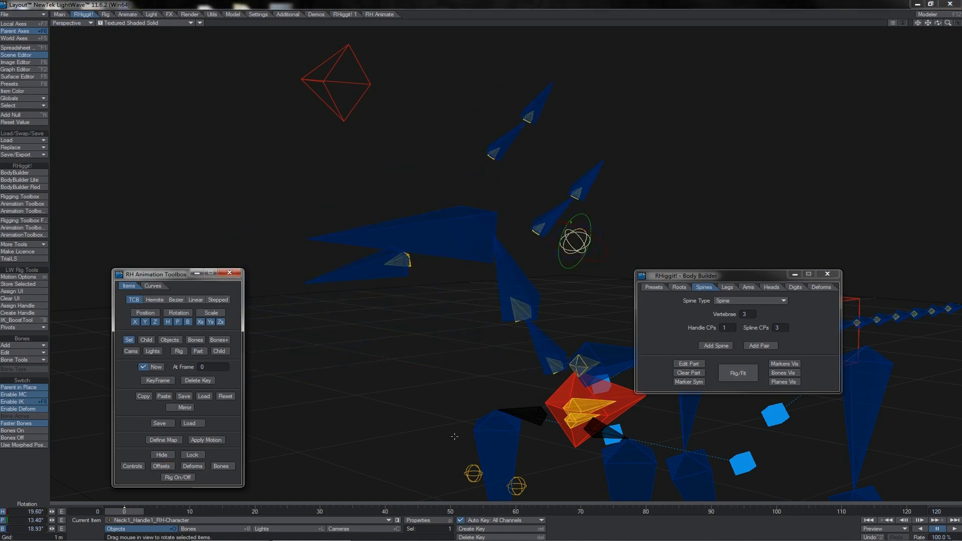
{"action": "left_click", "coordinate": [522, 306]}
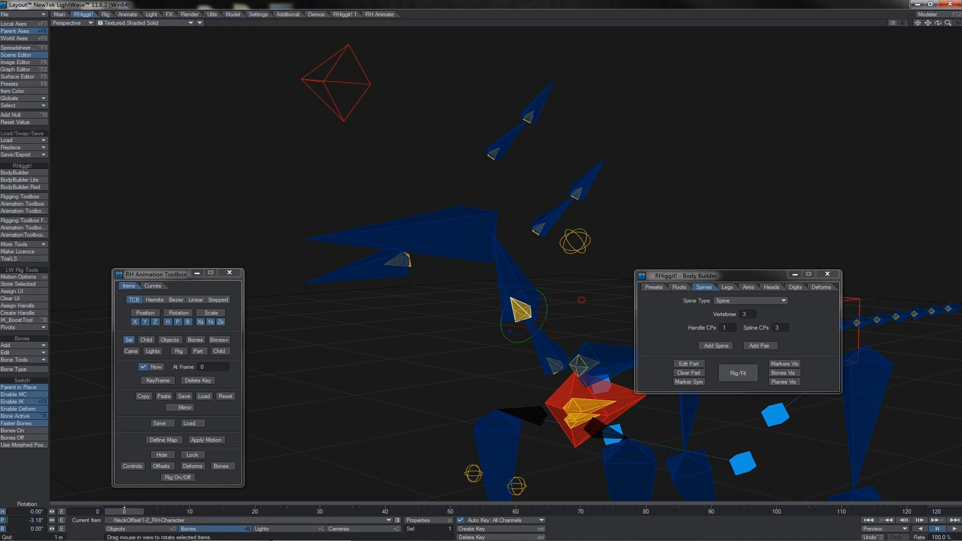
{"action": "left_click_drag", "start_coordinate": [581, 299], "coordinate": [552, 283]}
{"action": "right_click_drag", "start_coordinate": [581, 300], "coordinate": [523, 300]}
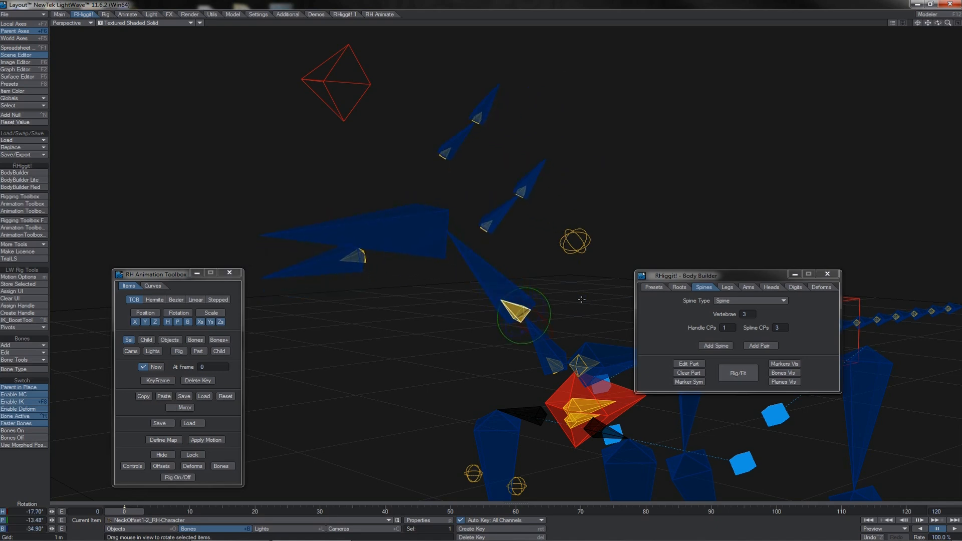